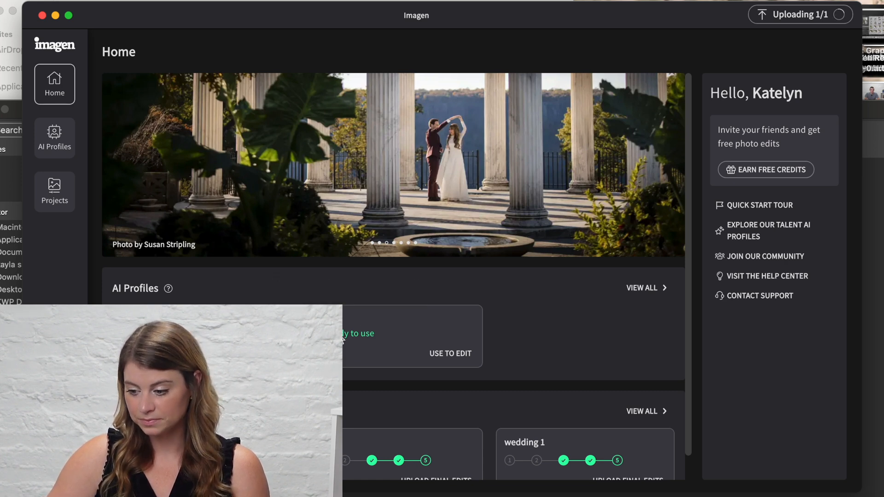
Start a Wedding photo project with the kwp AI profile, using the "ai engagement session .lrcat" Lightroom catalog.
{"action": "left_click", "coordinate": [440, 355]}
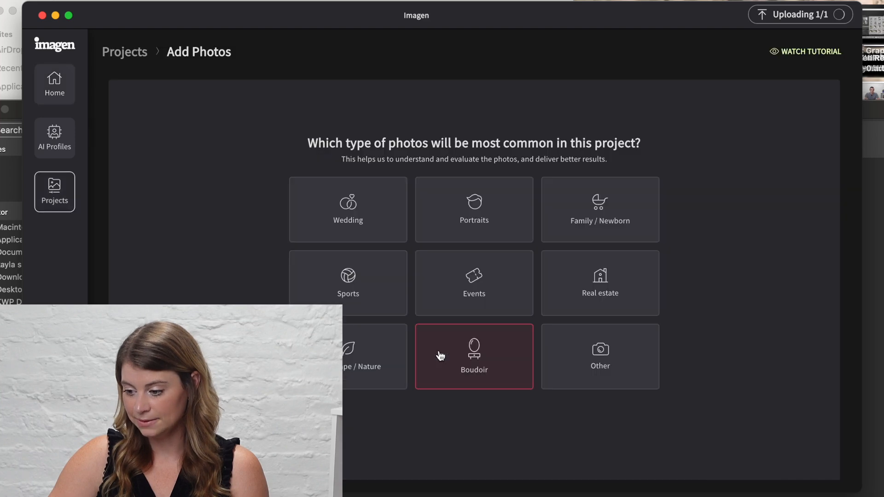
{"action": "left_click", "coordinate": [352, 217]}
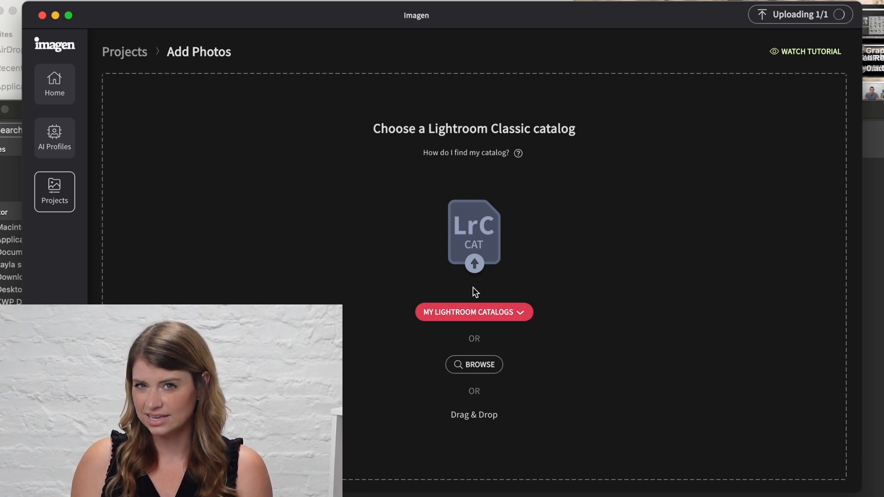
{"action": "left_click", "coordinate": [474, 313]}
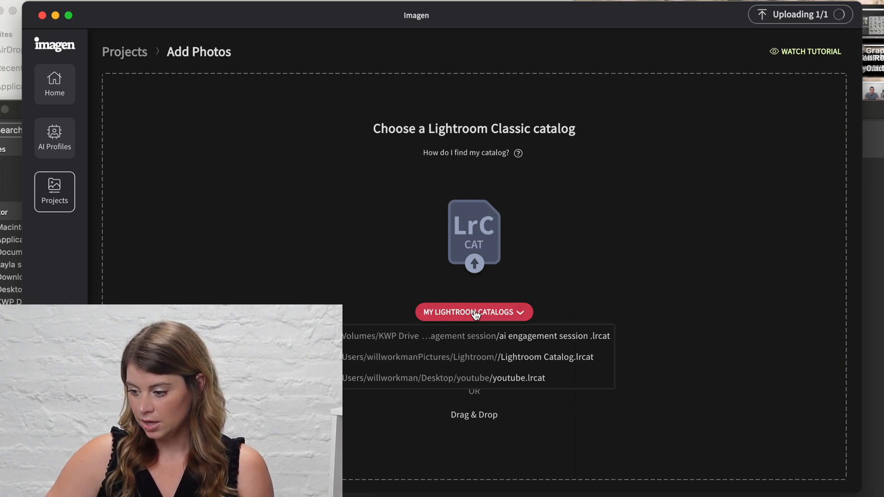
{"action": "left_click", "coordinate": [503, 335]}
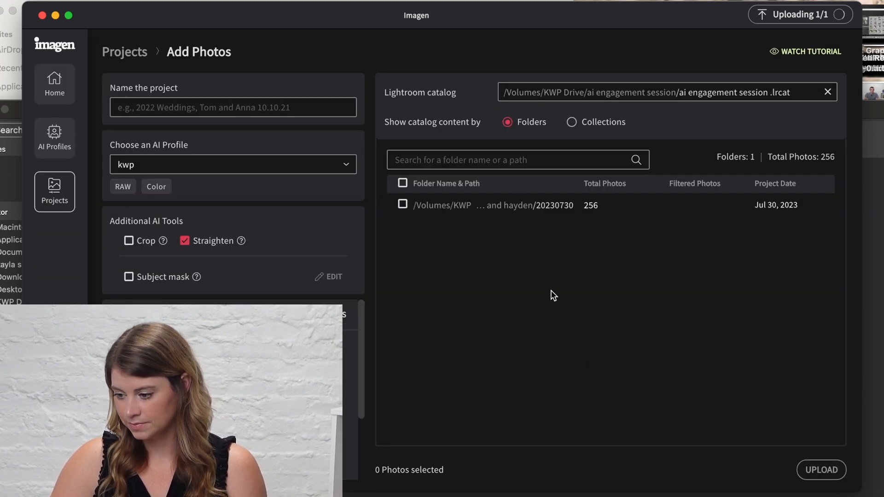
Upload the photos of the 20230730 folder for editing as a project named "ai edits".
{"action": "left_click", "coordinate": [402, 205]}
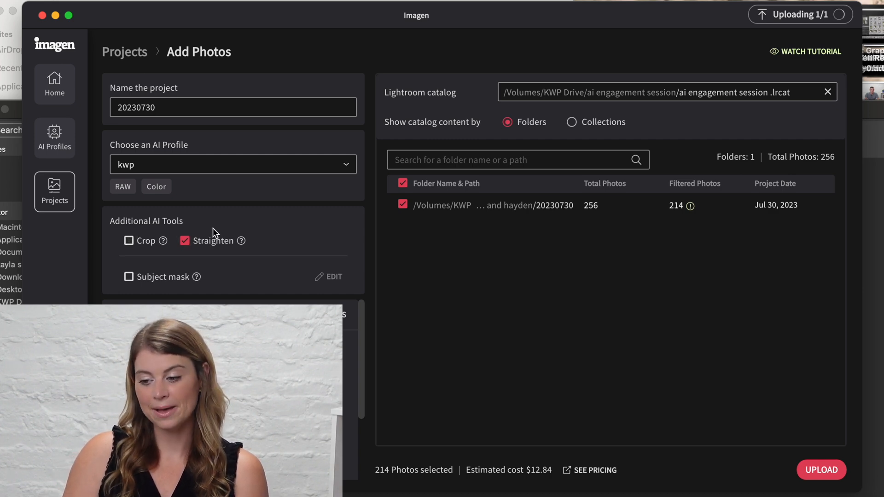
{"action": "scroll", "coordinate": [257, 350], "scroll_direction": "down", "scroll_amount": 3}
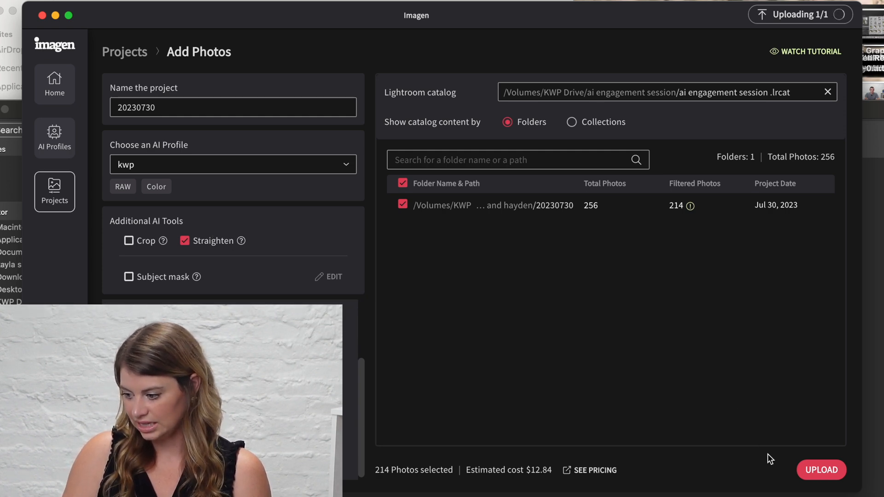
{"action": "left_click", "coordinate": [814, 466]}
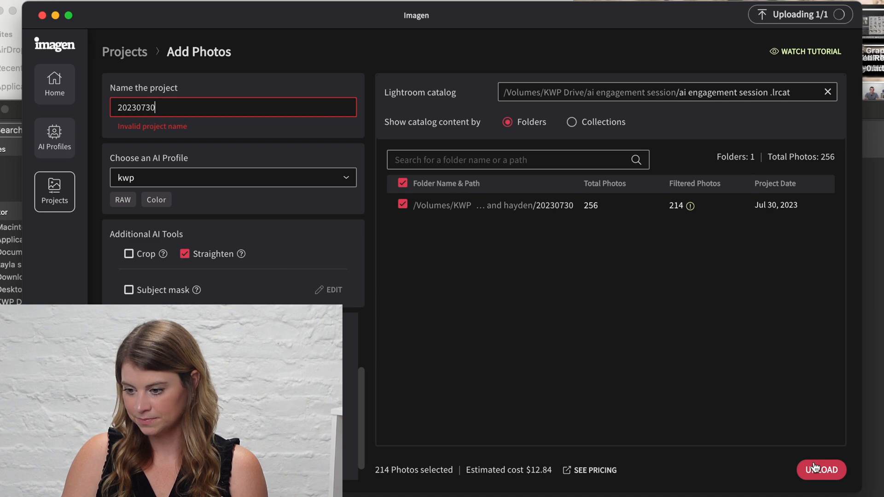
{"action": "double_click", "coordinate": [144, 110]}
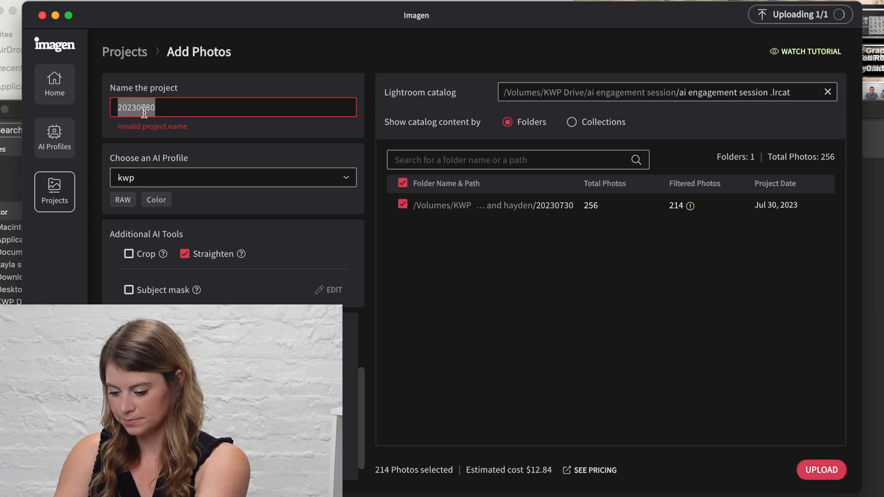
{"action": "type", "text": "ai edits"}
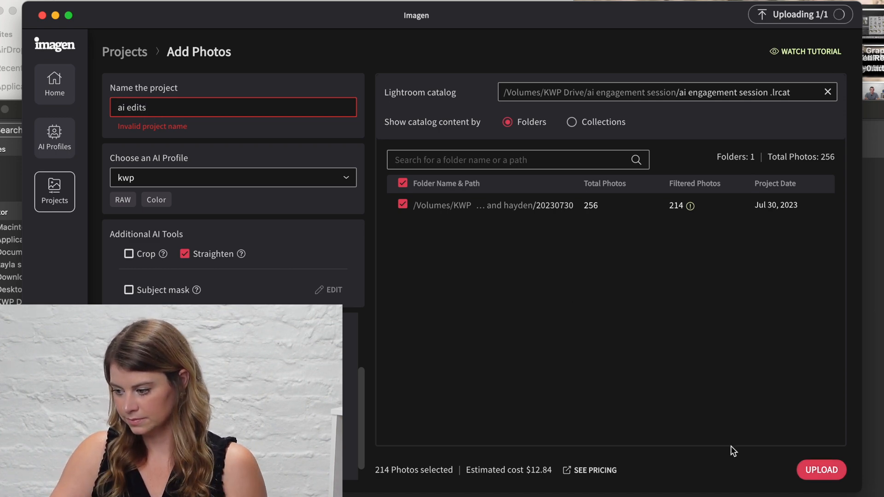
{"action": "left_click", "coordinate": [801, 472]}
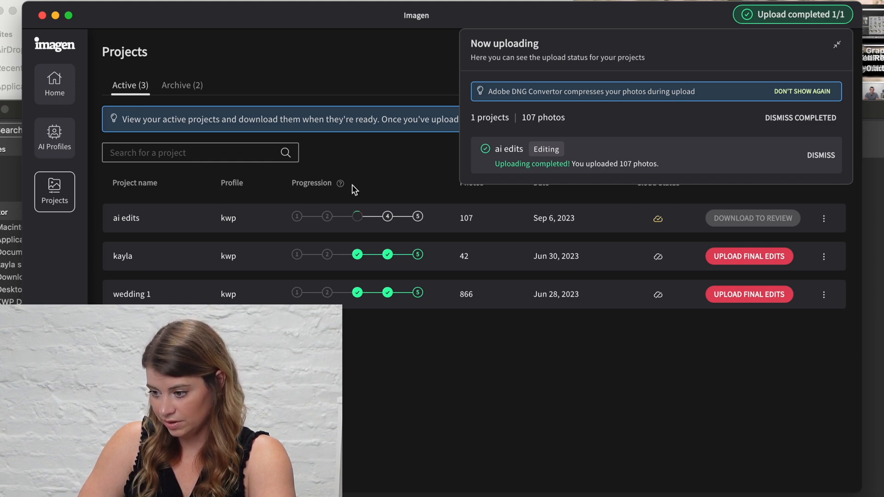
Close the upload status and download the edits of the "ai edits" project into its Lightroom catalog.
{"action": "left_click", "coordinate": [374, 181]}
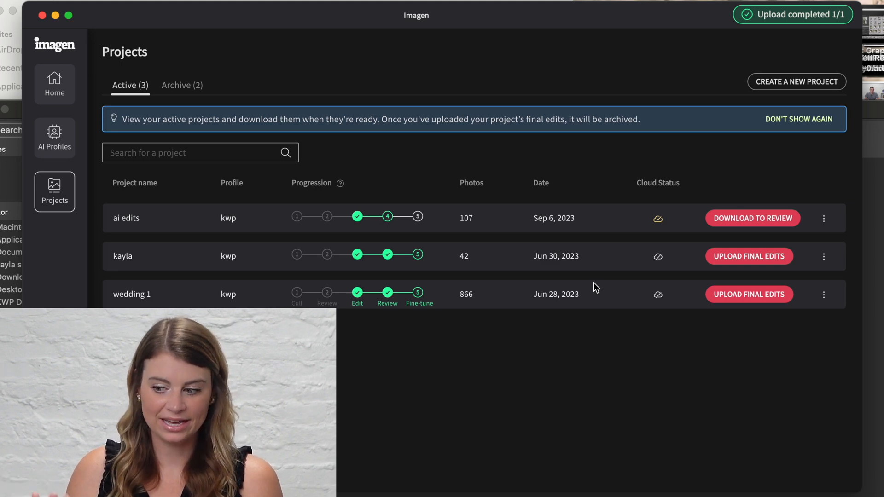
{"action": "left_click", "coordinate": [735, 219]}
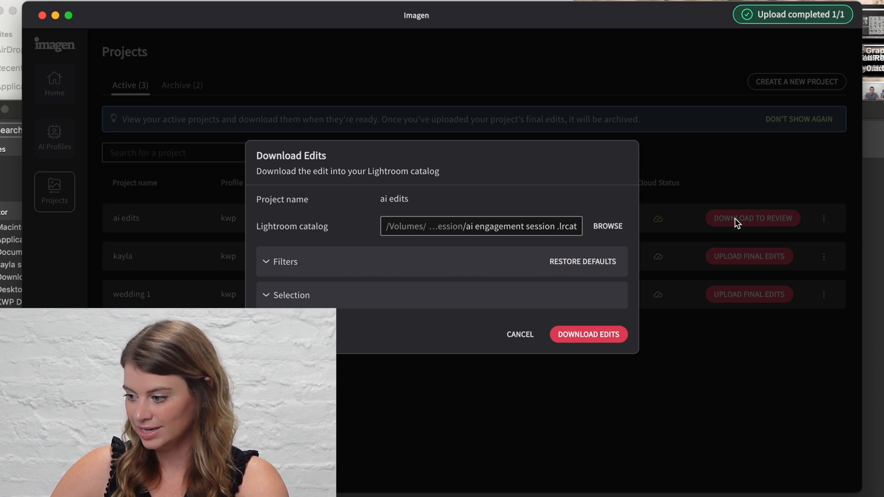
{"action": "left_click", "coordinate": [604, 335]}
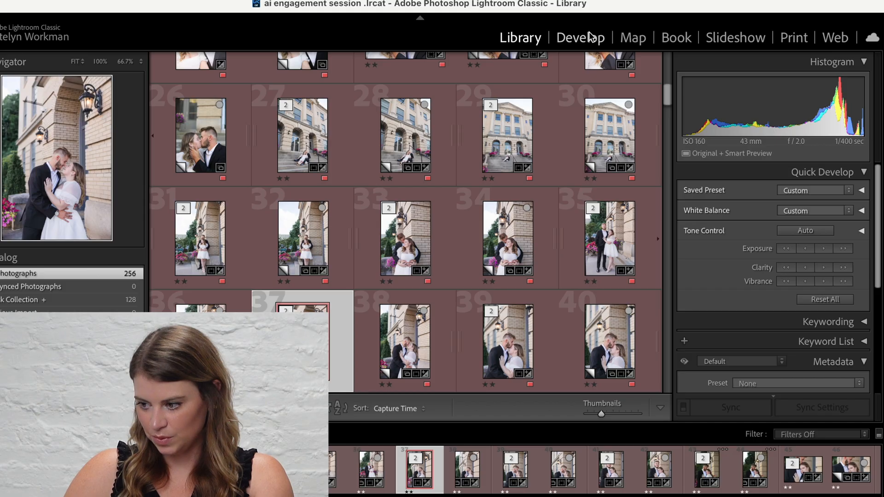
In Lightroom Classic's Develop module, filter the filmstrip to photos rated two stars and higher.
{"action": "key", "text": "d"}
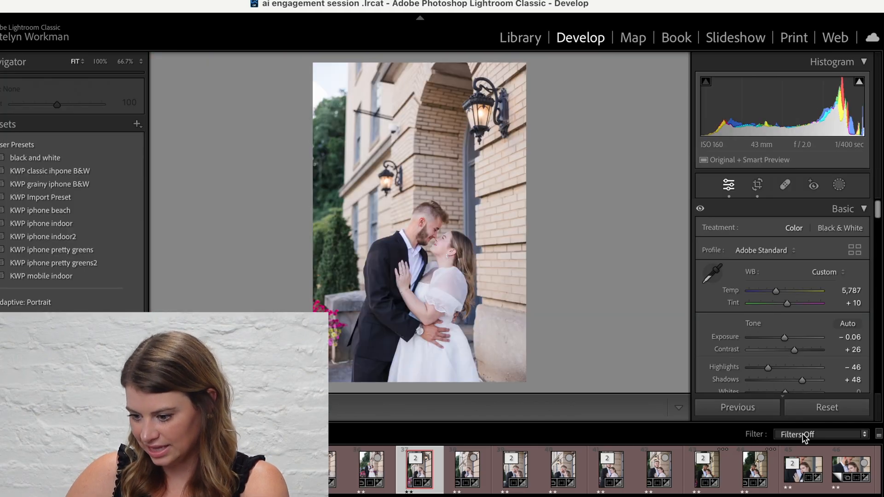
{"action": "left_click", "coordinate": [796, 435]}
{"action": "left_click", "coordinate": [802, 482]}
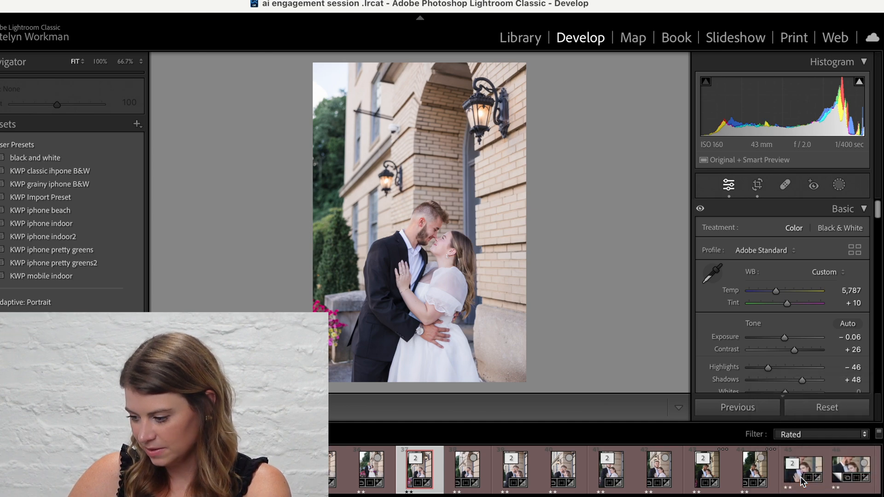
{"action": "left_click", "coordinate": [716, 435]}
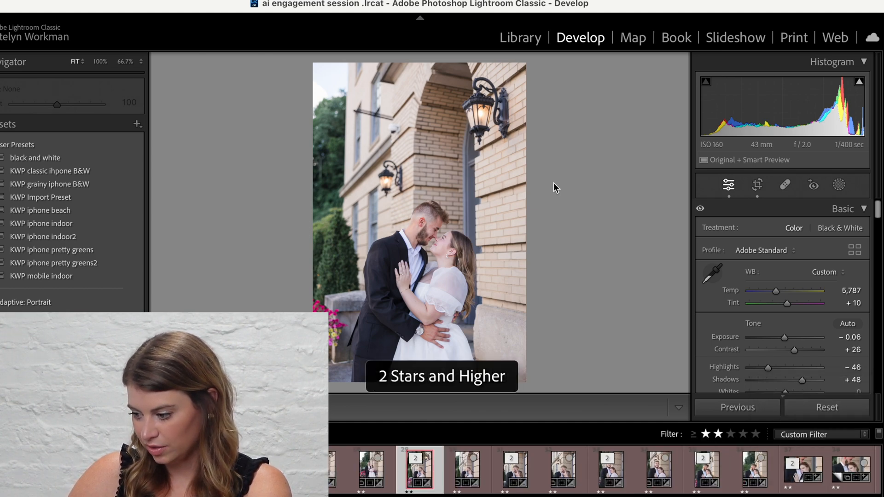
Look through the edited photos in the Library grid, from the first row through the street and theater marquee shots.
{"action": "left_click", "coordinate": [532, 43]}
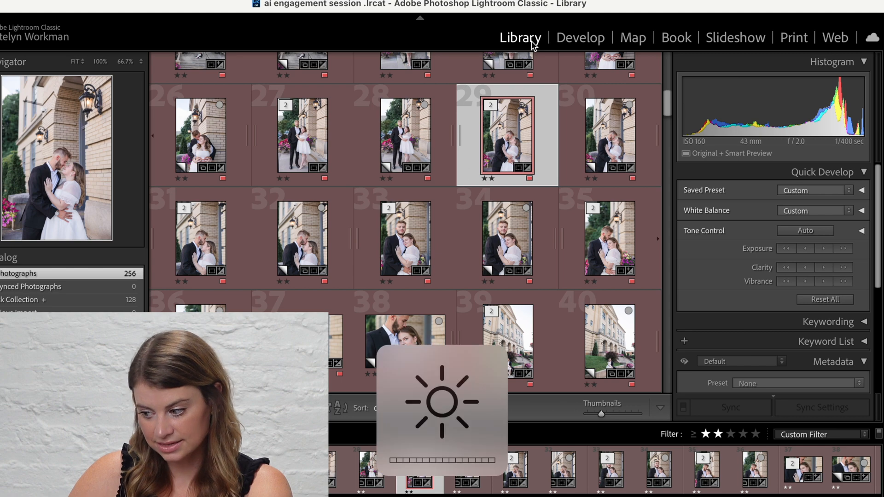
{"action": "scroll", "coordinate": [394, 267], "scroll_direction": "up", "scroll_amount": 10}
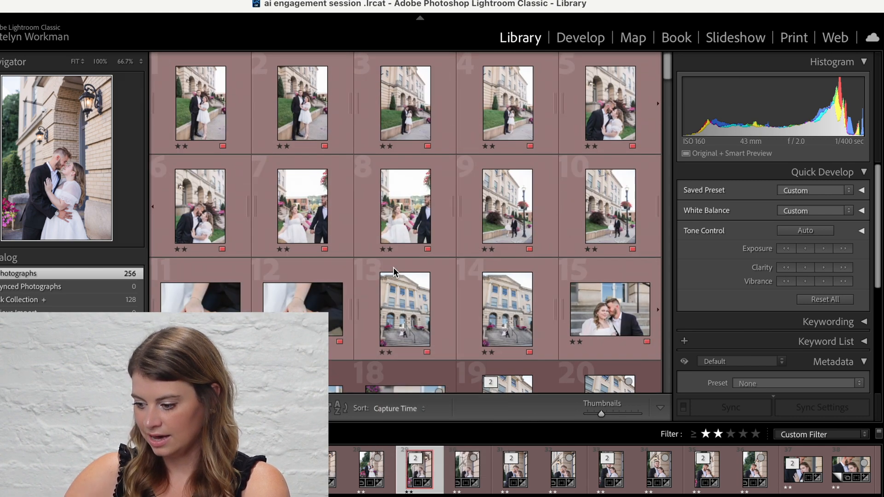
{"action": "scroll", "coordinate": [393, 269], "scroll_direction": "down", "scroll_amount": 1}
{"action": "scroll", "coordinate": [393, 272], "scroll_direction": "down", "scroll_amount": 6}
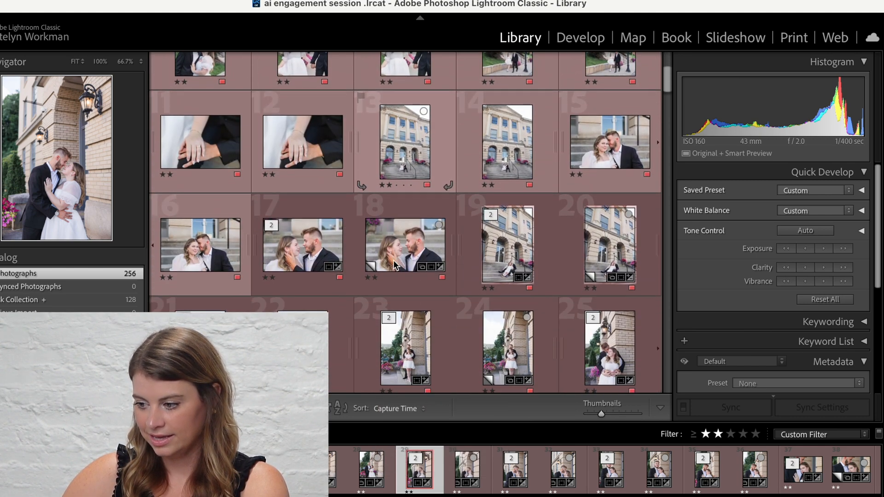
{"action": "scroll", "coordinate": [570, 290], "scroll_direction": "down", "scroll_amount": 6}
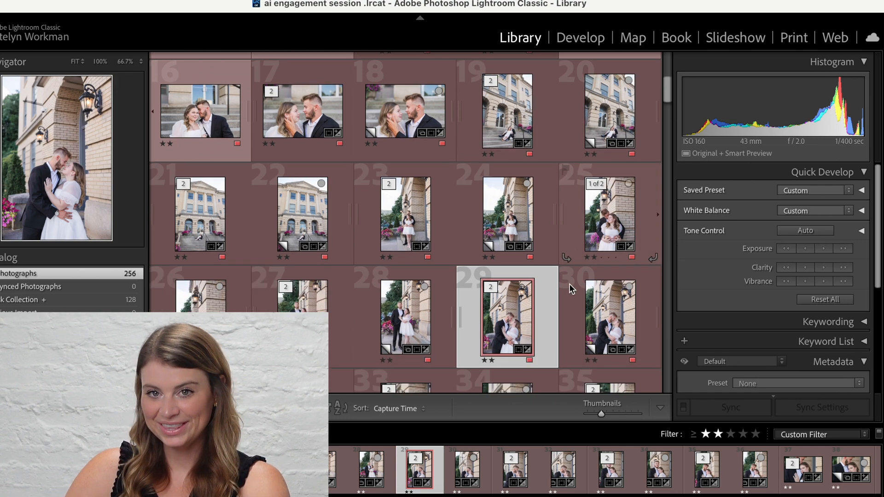
{"action": "scroll", "coordinate": [570, 289], "scroll_direction": "down", "scroll_amount": 13}
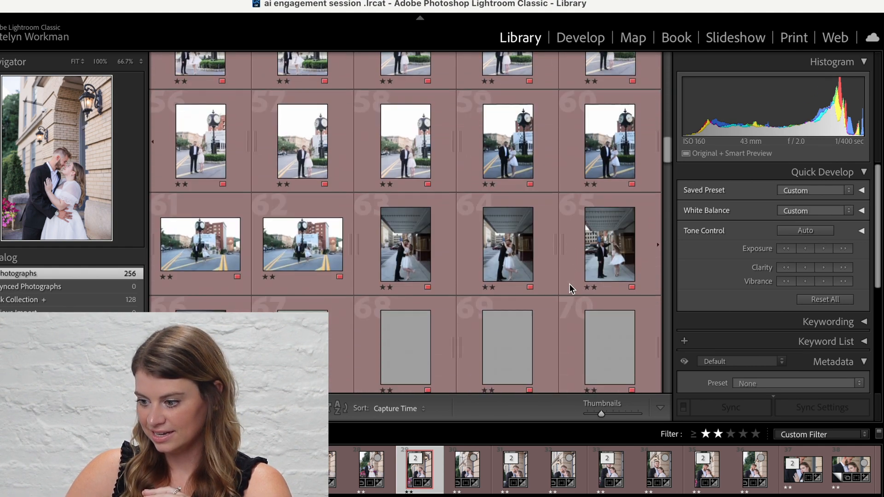
{"action": "scroll", "coordinate": [570, 289], "scroll_direction": "down", "scroll_amount": 3}
Compare both versions of the couple kissing under the theater marquee in Develop, and view the twirling shot.
{"action": "left_click", "coordinate": [408, 175]}
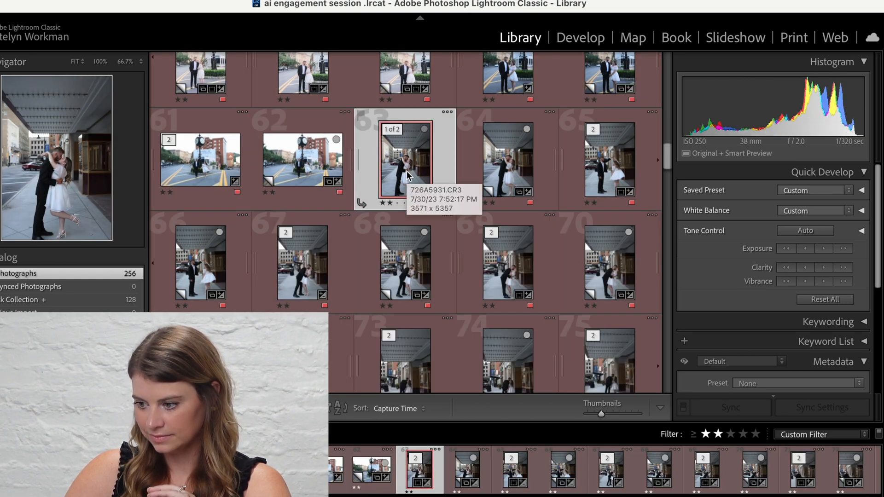
{"action": "left_click", "coordinate": [578, 43]}
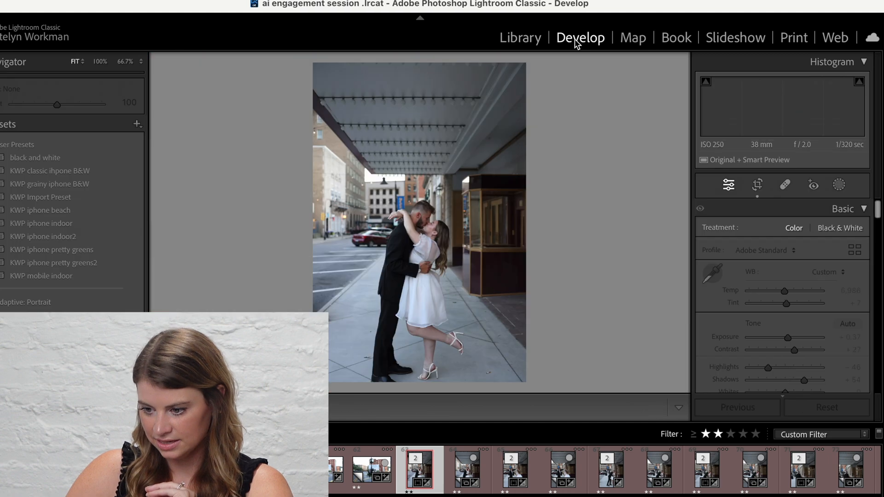
{"action": "left_click", "coordinate": [459, 472]}
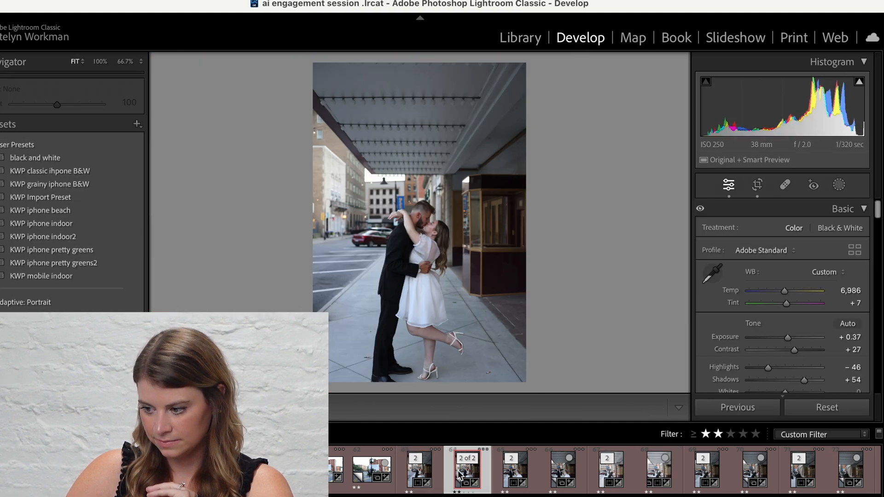
{"action": "left_click", "coordinate": [419, 470]}
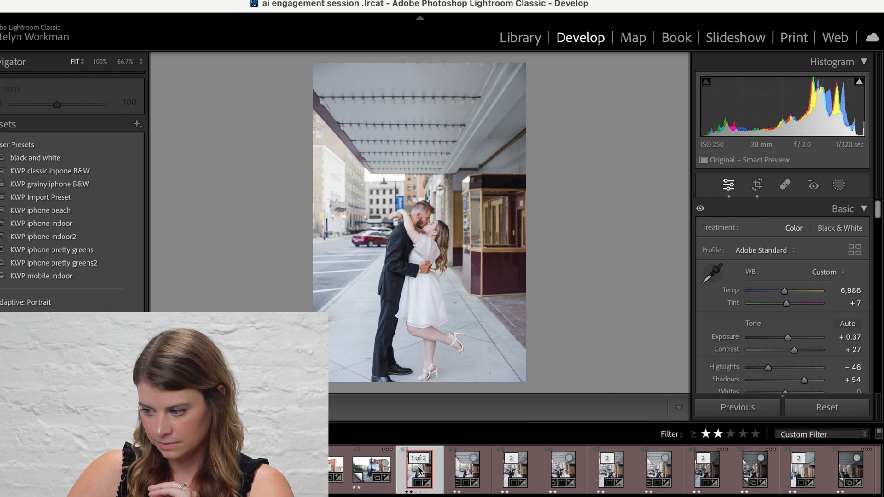
{"action": "left_click", "coordinate": [512, 474]}
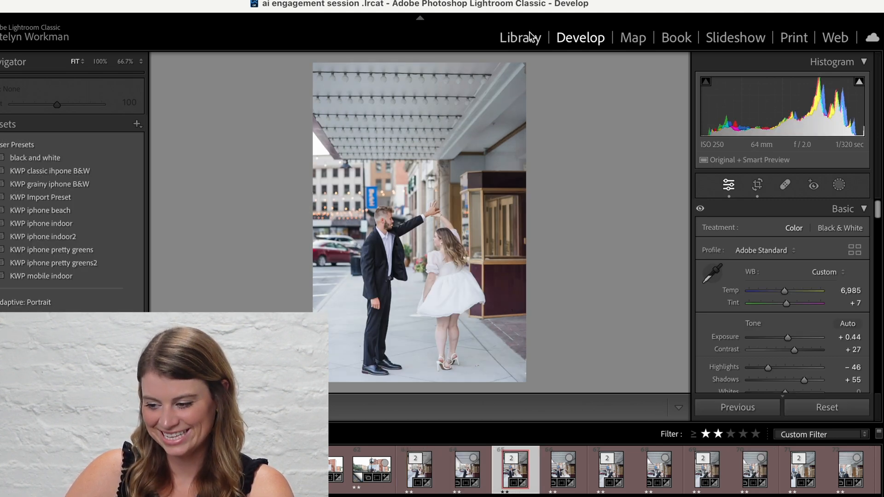
Return to the Library grid and preview the photo of the couple standing beside the street clock.
{"action": "left_click", "coordinate": [530, 37]}
{"action": "scroll", "coordinate": [553, 179], "scroll_direction": "down", "scroll_amount": 2}
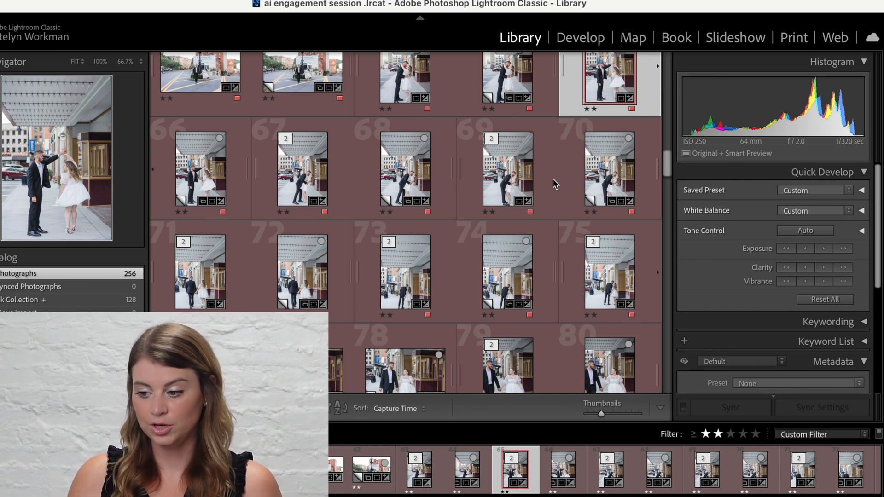
{"action": "scroll", "coordinate": [499, 142], "scroll_direction": "up", "scroll_amount": 4}
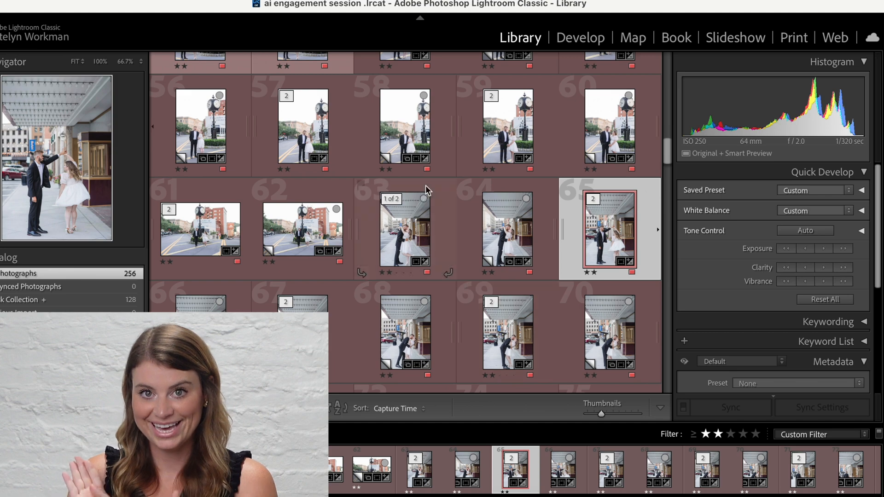
{"action": "left_click", "coordinate": [413, 143]}
Find the vertical close-up of the groom kissing the woman's head and view it in Develop.
{"action": "scroll", "coordinate": [464, 243], "scroll_direction": "down", "scroll_amount": 4}
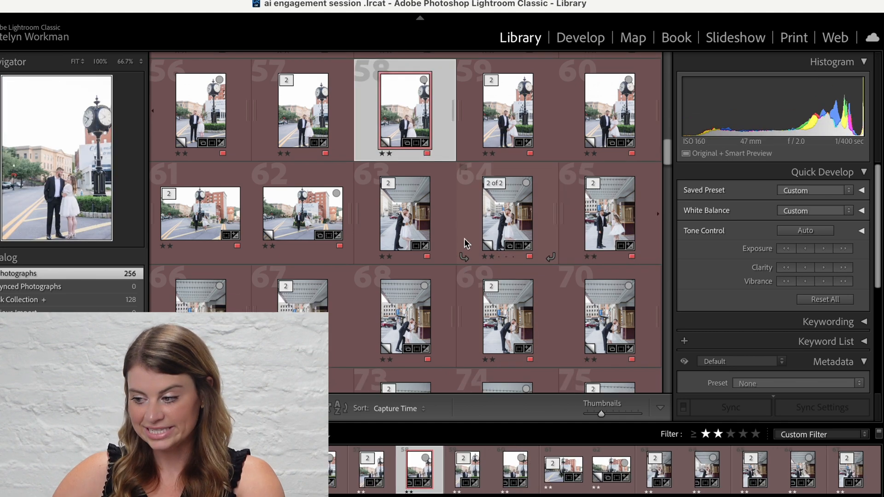
{"action": "scroll", "coordinate": [464, 239], "scroll_direction": "down", "scroll_amount": 14}
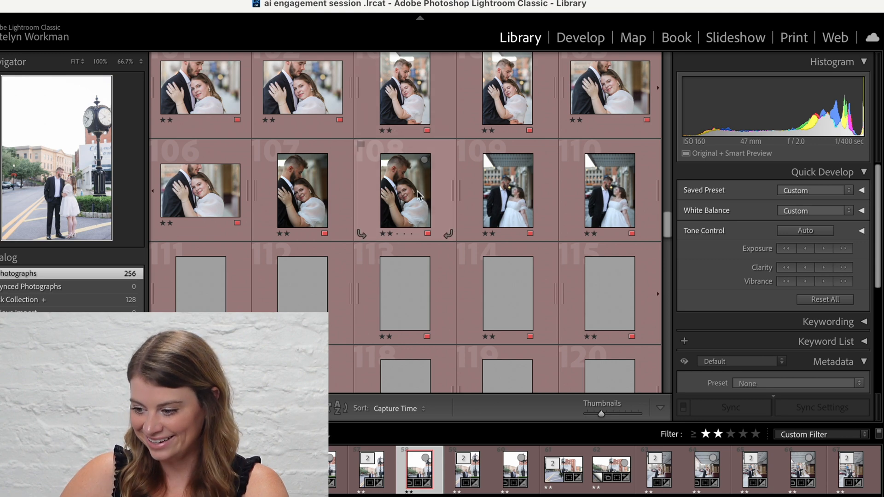
{"action": "scroll", "coordinate": [419, 196], "scroll_direction": "up", "scroll_amount": 1}
{"action": "left_click", "coordinate": [418, 214]}
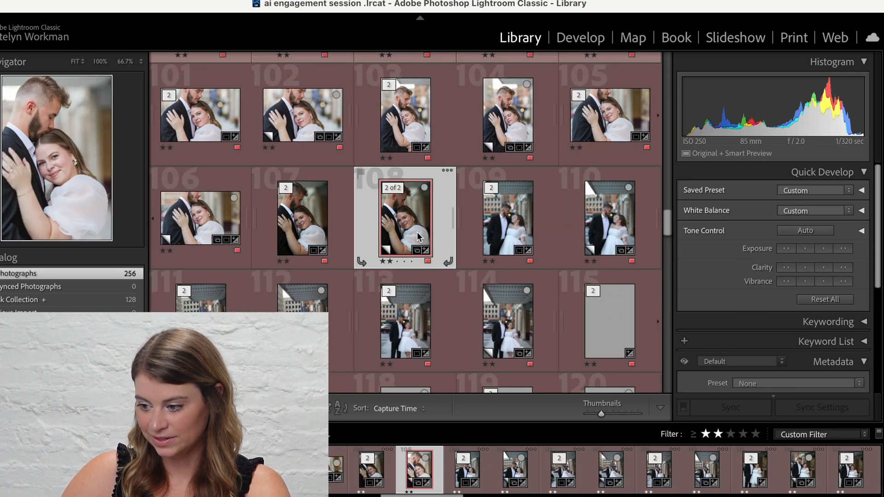
{"action": "left_click", "coordinate": [576, 36]}
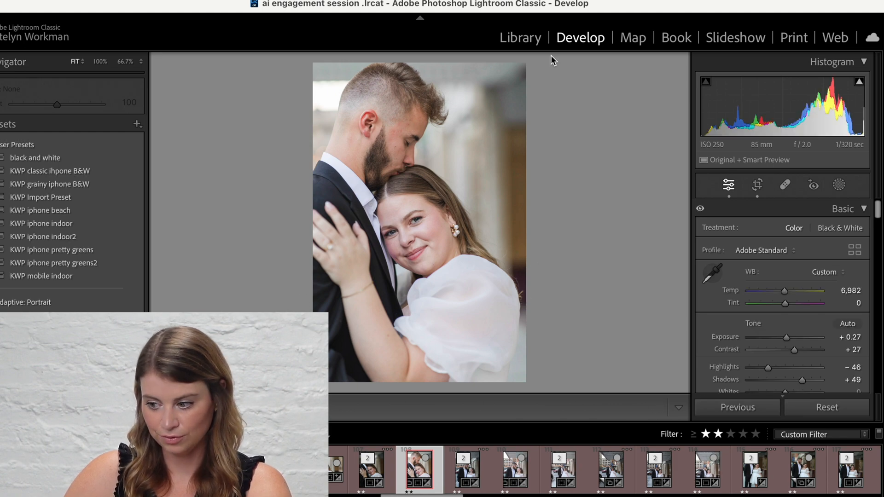
Return to the Library grid and preview the photo of the couple walking away hand in hand under string lights.
{"action": "left_click", "coordinate": [537, 38]}
{"action": "scroll", "coordinate": [514, 236], "scroll_direction": "down", "scroll_amount": 5}
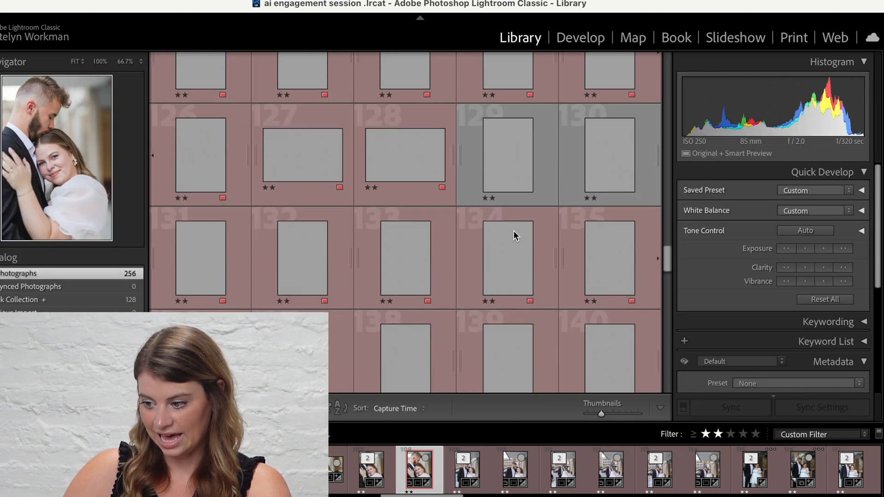
{"action": "scroll", "coordinate": [427, 277], "scroll_direction": "up", "scroll_amount": 4}
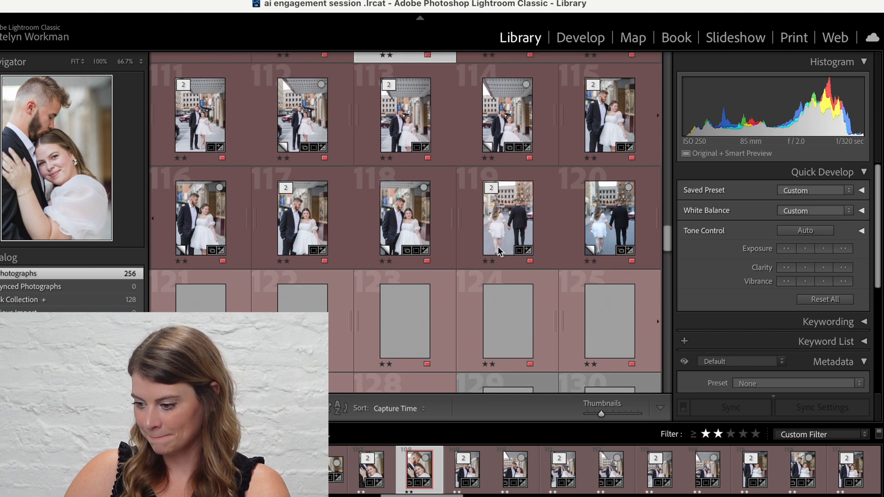
{"action": "left_click", "coordinate": [503, 229]}
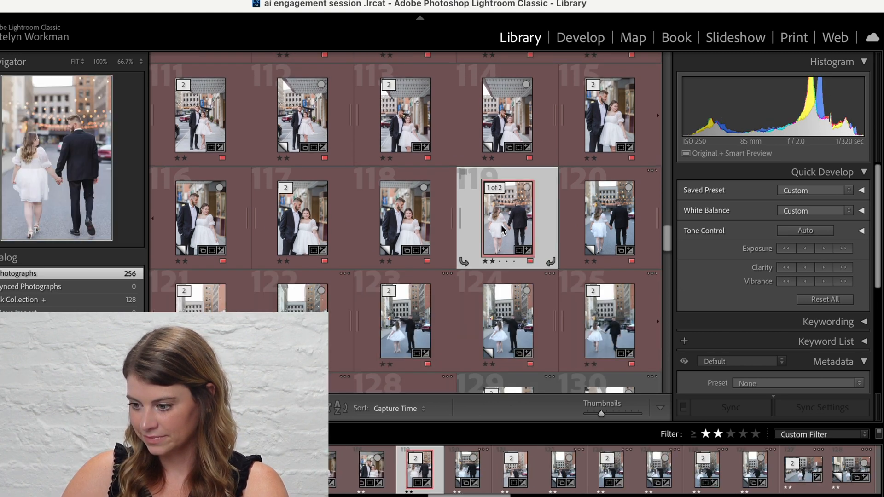
Apply the KWP grainy iphone B&W preset to the blurred photo of the couple twirling in the street, and set Exposure to −0.90.
{"action": "scroll", "coordinate": [414, 279], "scroll_direction": "down", "scroll_amount": 2}
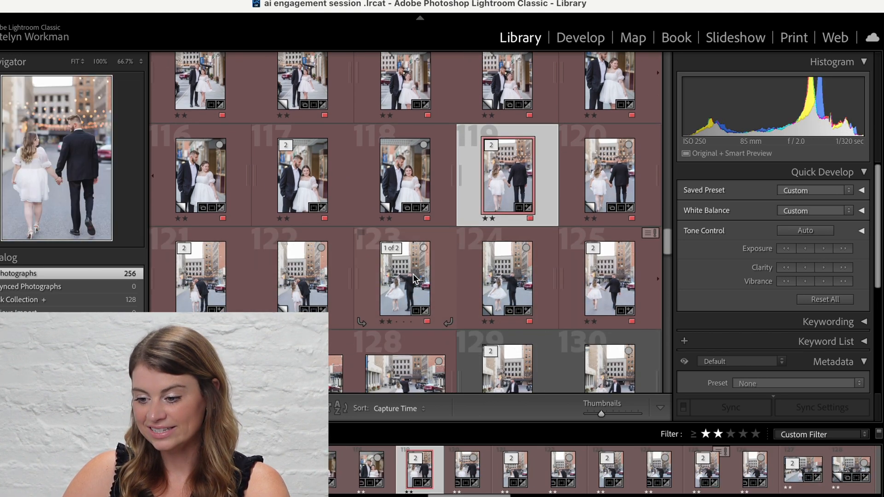
{"action": "left_click", "coordinate": [413, 278]}
{"action": "scroll", "coordinate": [413, 276], "scroll_direction": "down", "scroll_amount": 6}
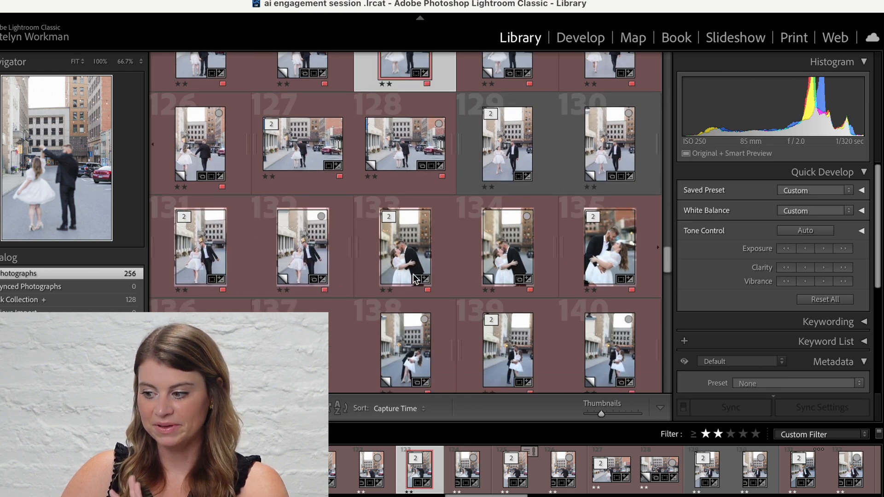
{"action": "scroll", "coordinate": [413, 277], "scroll_direction": "down", "scroll_amount": 4}
{"action": "left_click", "coordinate": [587, 35]}
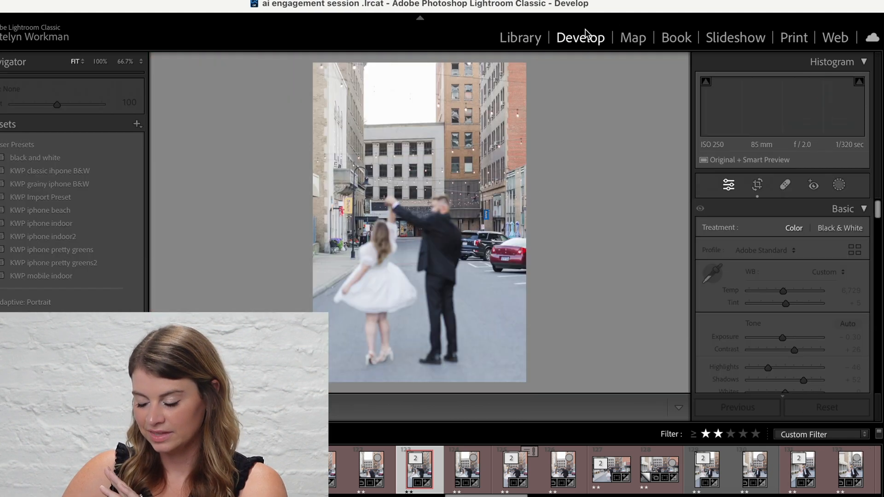
{"action": "left_click", "coordinate": [86, 161]}
{"action": "left_click", "coordinate": [83, 196]}
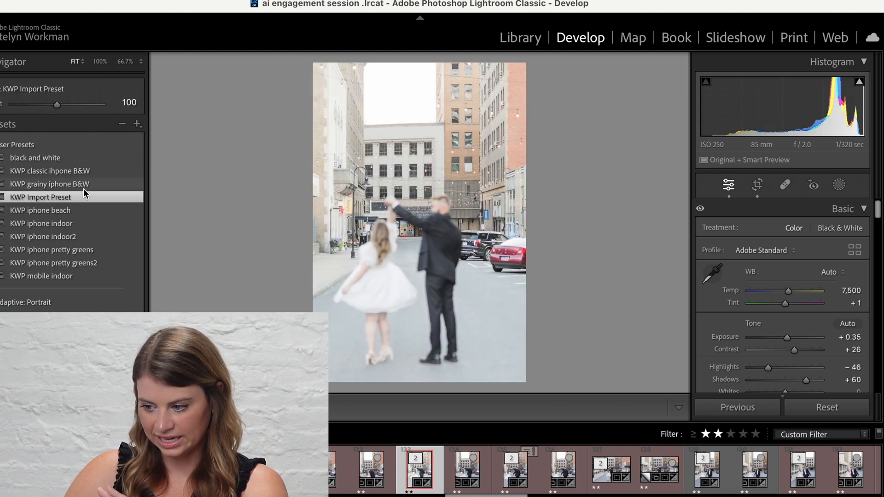
{"action": "left_click", "coordinate": [86, 185]}
{"action": "mouse_move", "coordinate": [792, 338]}
{"action": "left_mouse_down"}
{"action": "mouse_move", "coordinate": [769, 337]}
{"action": "mouse_move", "coordinate": [779, 339]}
{"action": "left_mouse_up"}
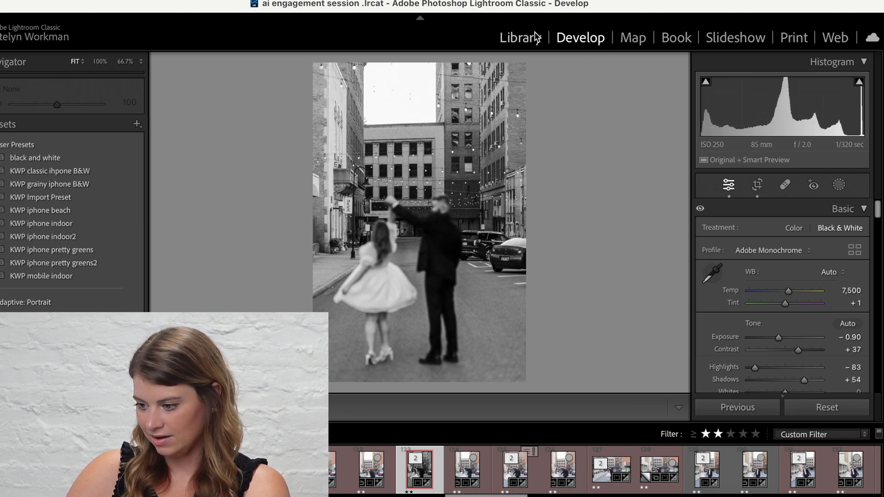
Return to the Library grid and open the second version of the wide photo of the couple below the stone building in Develop.
{"action": "left_click", "coordinate": [521, 37]}
{"action": "scroll", "coordinate": [234, 117], "scroll_direction": "up", "scroll_amount": 20}
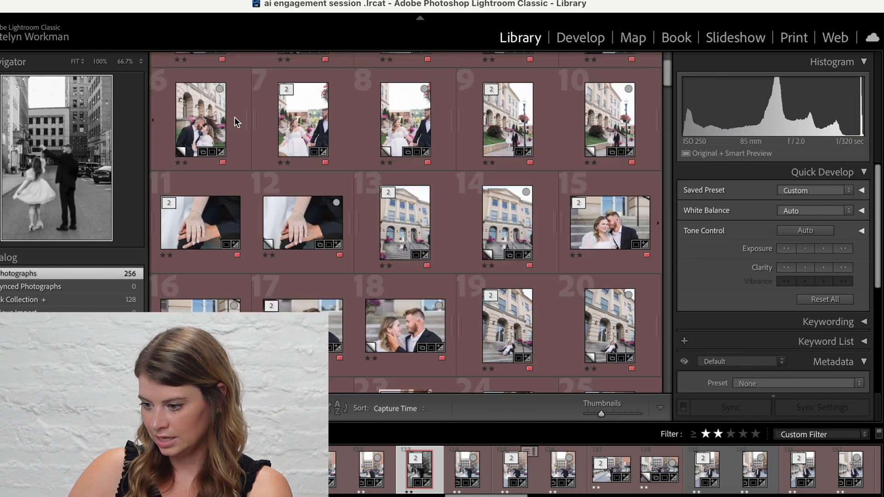
{"action": "left_click", "coordinate": [506, 106]}
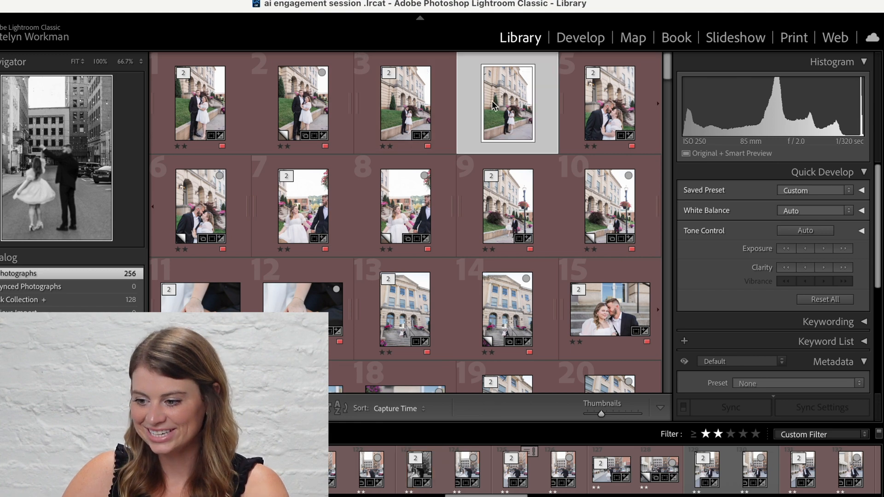
{"action": "left_click", "coordinate": [581, 39]}
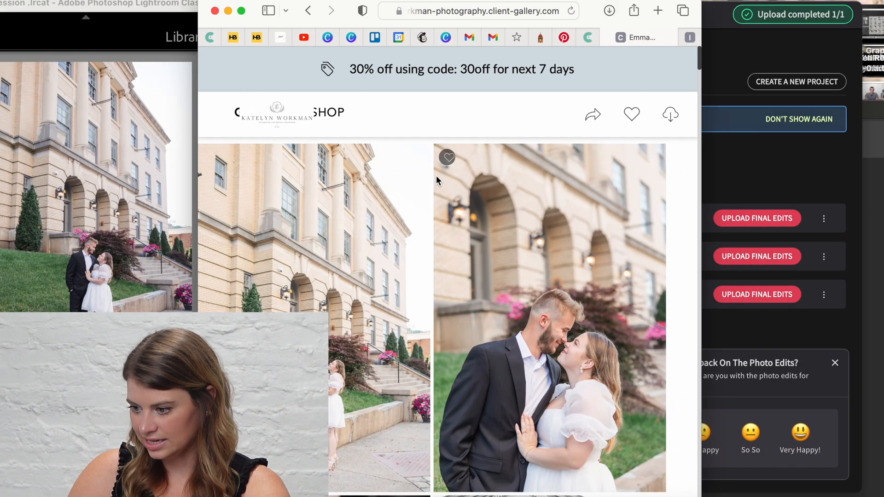
Enlarge the matching photo in the browser's client gallery and place that window beside the Lightroom photo for comparison.
{"action": "left_click", "coordinate": [346, 304]}
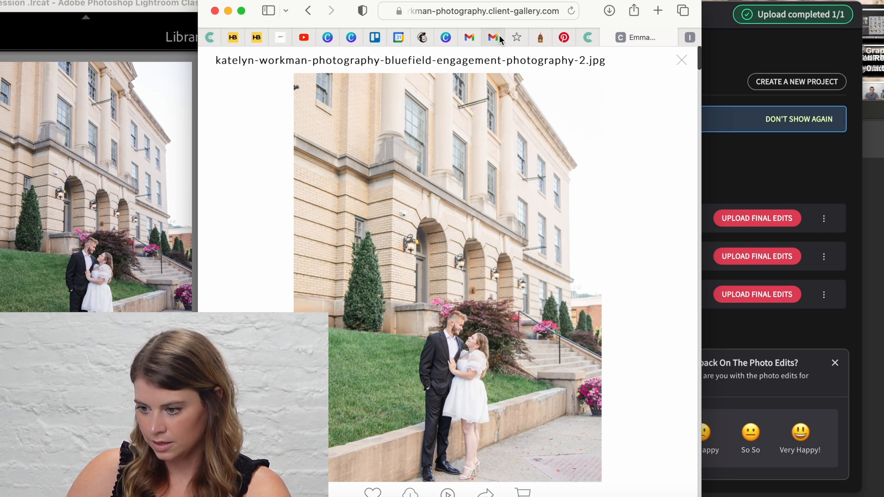
{"action": "left_click_drag", "start_coordinate": [197, 92], "coordinate": [243, 91]}
{"action": "left_click_drag", "start_coordinate": [595, 4], "coordinate": [753, 3]}
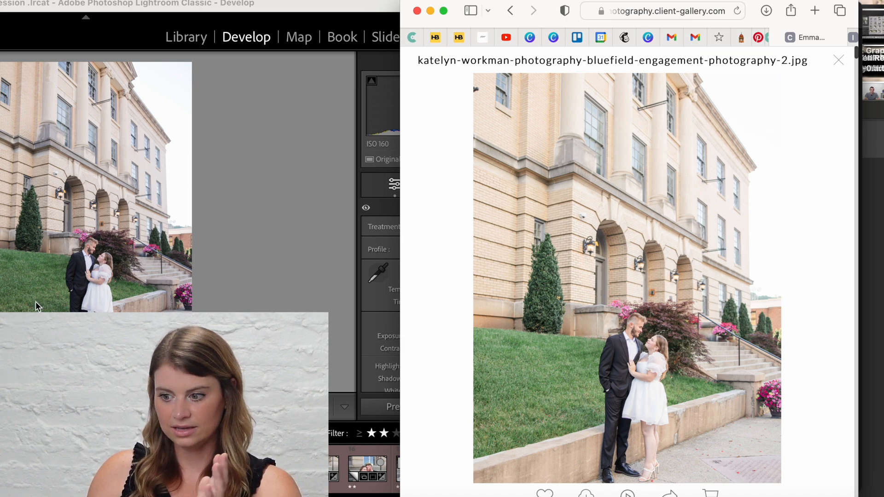
Back in Lightroom Classic, raise Shadows to +65 and Blacks to +81 on the stone building photo.
{"action": "left_click", "coordinate": [195, 272]}
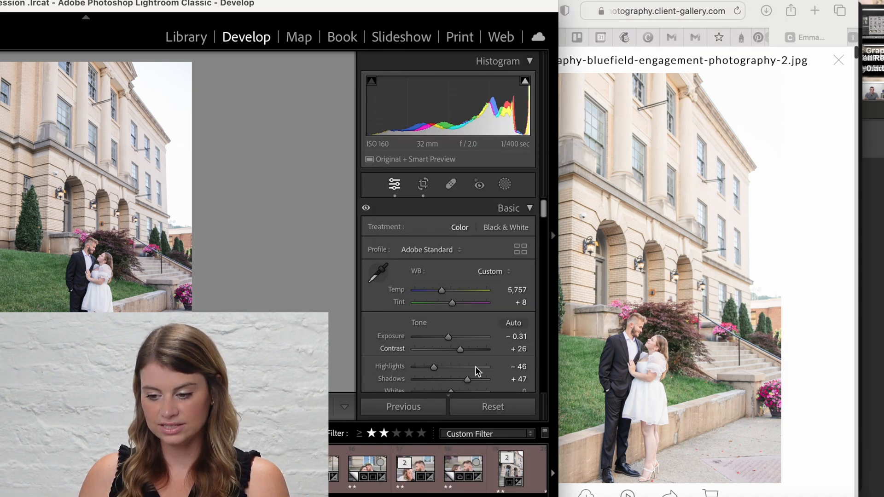
{"action": "left_click", "coordinate": [473, 380]}
{"action": "scroll", "coordinate": [474, 373], "scroll_direction": "down", "scroll_amount": 2}
{"action": "left_click_drag", "start_coordinate": [473, 369], "coordinate": [479, 363]}
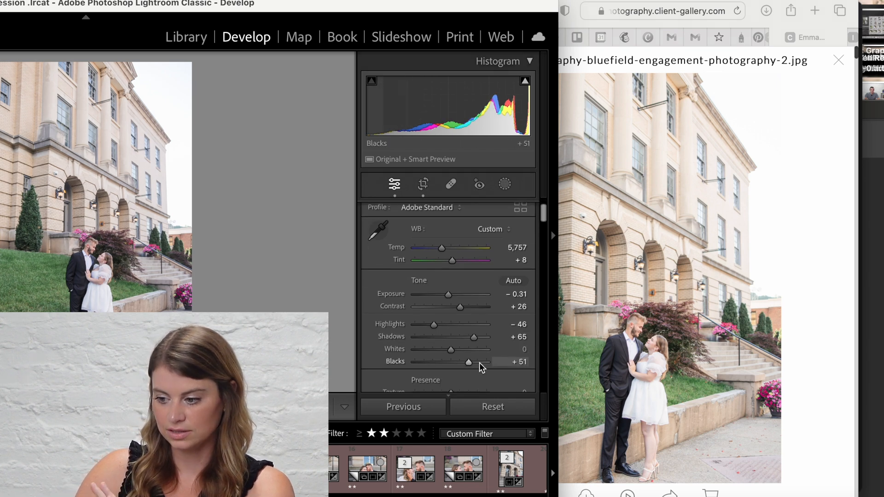
Warm the stone building photo to Temp 6,301 with Tint +11, and set Exposure to −0.15.
{"action": "left_click_drag", "start_coordinate": [442, 248], "coordinate": [452, 260]}
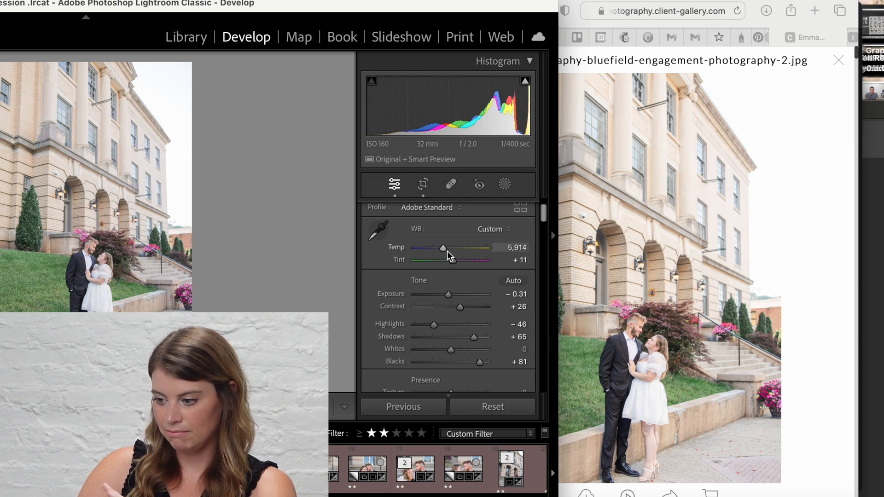
{"action": "key", "text": "Up"}
{"action": "key", "text": "Up"}
{"action": "left_click_drag", "start_coordinate": [443, 249], "coordinate": [445, 249]}
{"action": "key", "text": "Up"}
{"action": "left_click_drag", "start_coordinate": [451, 295], "coordinate": [451, 296]}
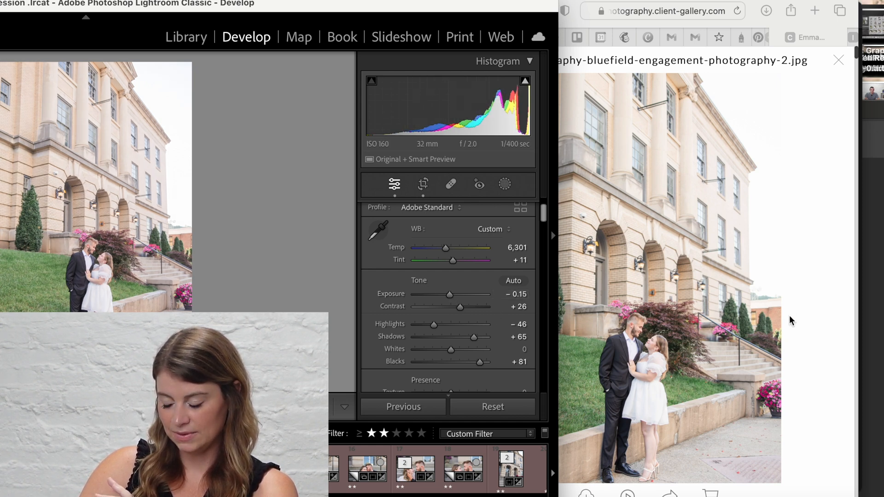
Switch to the client gallery in the browser and advance to the photo of the couple holding hands beside the pink flowers.
{"action": "left_click", "coordinate": [752, 7]}
{"action": "left_click", "coordinate": [758, 227]}
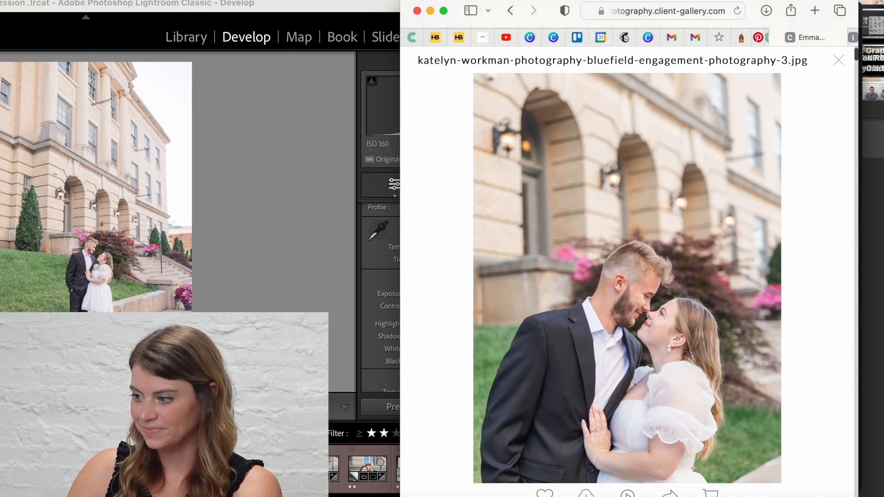
{"action": "key", "text": "Right"}
{"action": "key", "text": "Right"}
{"action": "key", "text": "Right"}
{"action": "key", "text": "Right"}
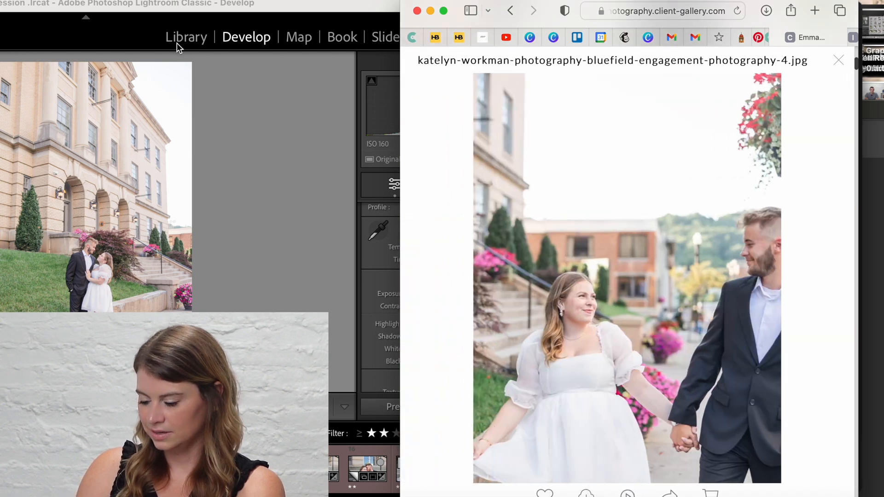
Open the second version of the matching hand-holding photo in Lightroom's Develop module and position the gallery window beside it for comparison.
{"action": "left_click", "coordinate": [181, 40]}
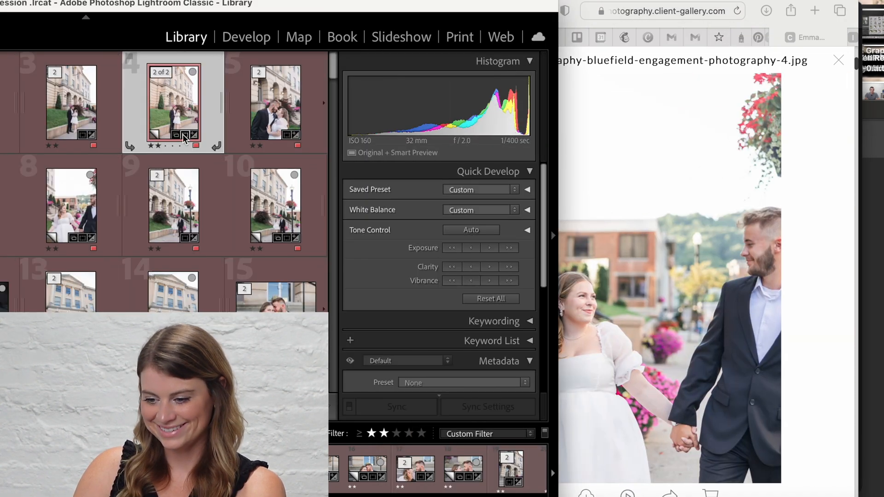
{"action": "left_click", "coordinate": [81, 203]}
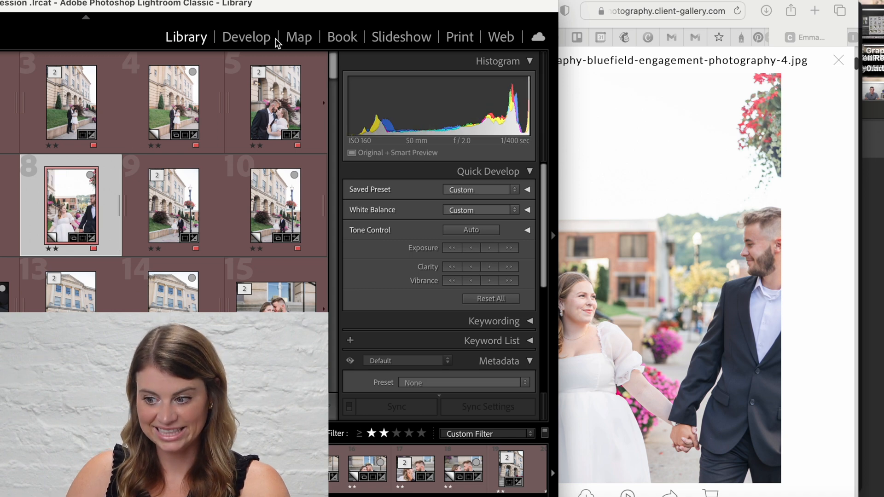
{"action": "left_click", "coordinate": [260, 38]}
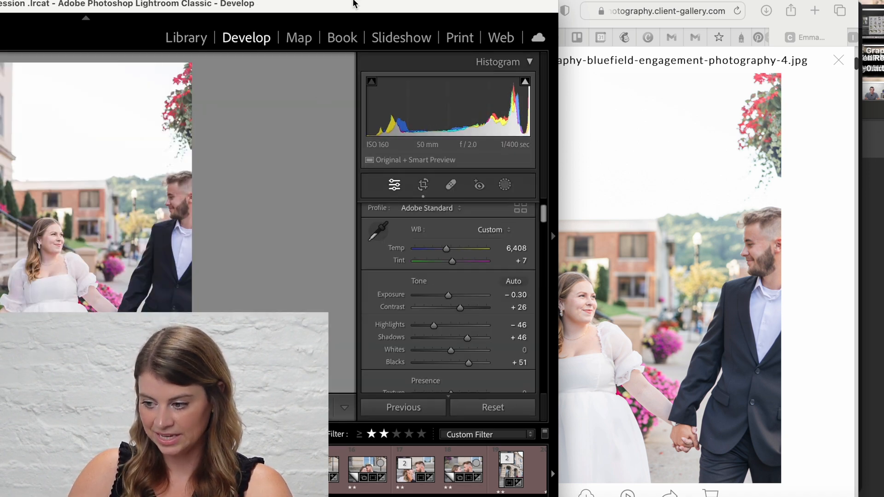
{"action": "left_click_drag", "start_coordinate": [354, 3], "coordinate": [379, 4]}
{"action": "left_click", "coordinate": [752, 6]}
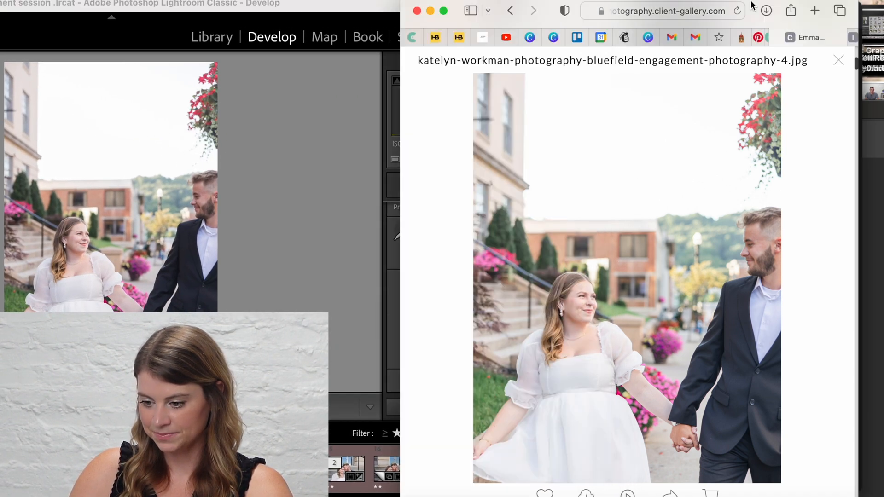
{"action": "left_click_drag", "start_coordinate": [566, 8], "coordinate": [401, 8]}
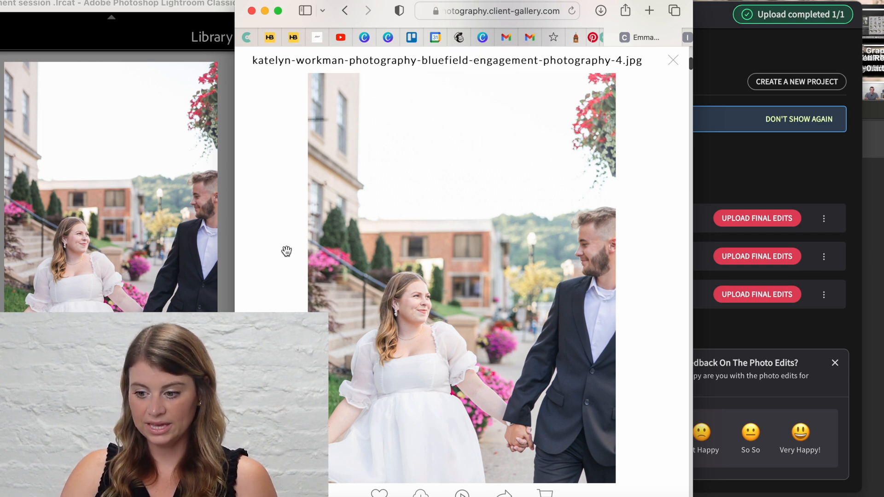
Set Highlights to −38, Shadows to +58 and Temp to 6,558 on the hand-holding photo, and compare it with the gallery version.
{"action": "left_click", "coordinate": [215, 269]}
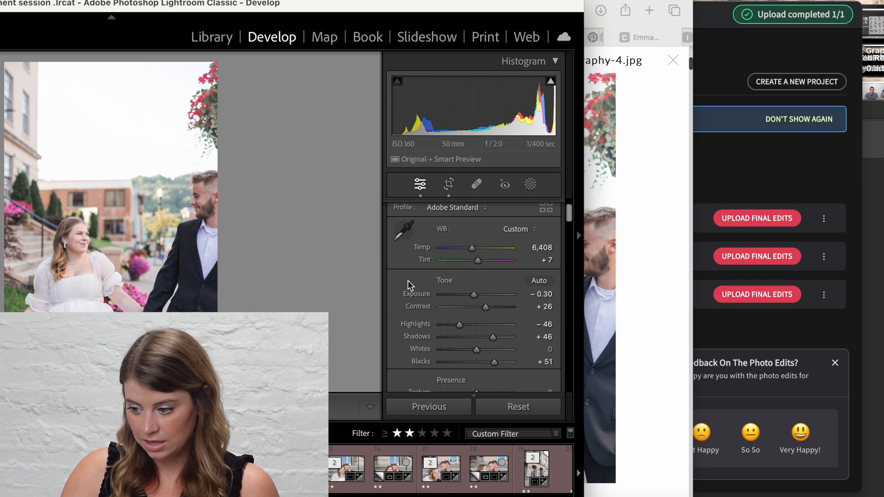
{"action": "left_click", "coordinate": [463, 325]}
{"action": "mouse_move", "coordinate": [495, 338]}
{"action": "left_mouse_down"}
{"action": "mouse_move", "coordinate": [506, 343]}
{"action": "mouse_move", "coordinate": [497, 341]}
{"action": "left_mouse_up"}
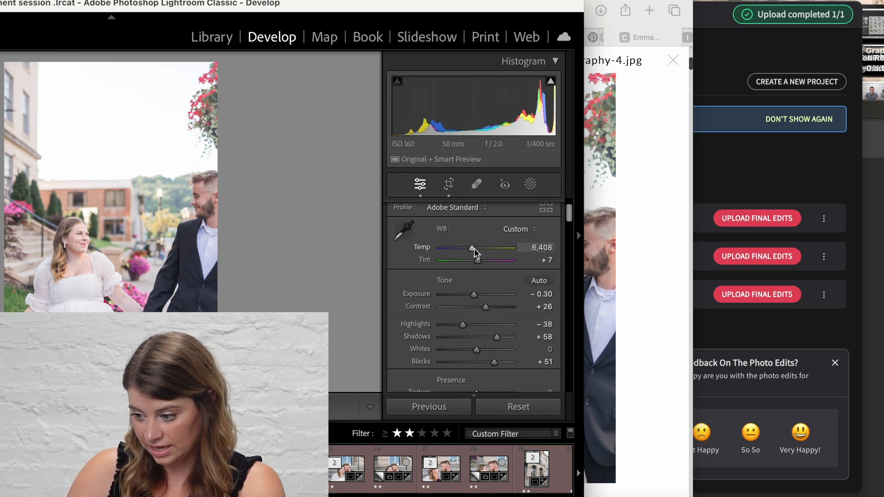
{"action": "left_click_drag", "start_coordinate": [474, 248], "coordinate": [475, 248]}
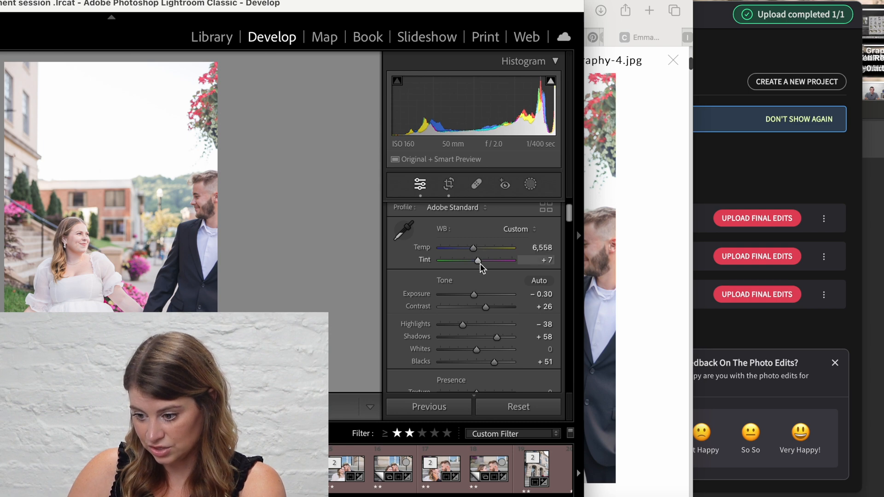
{"action": "left_click", "coordinate": [670, 281]}
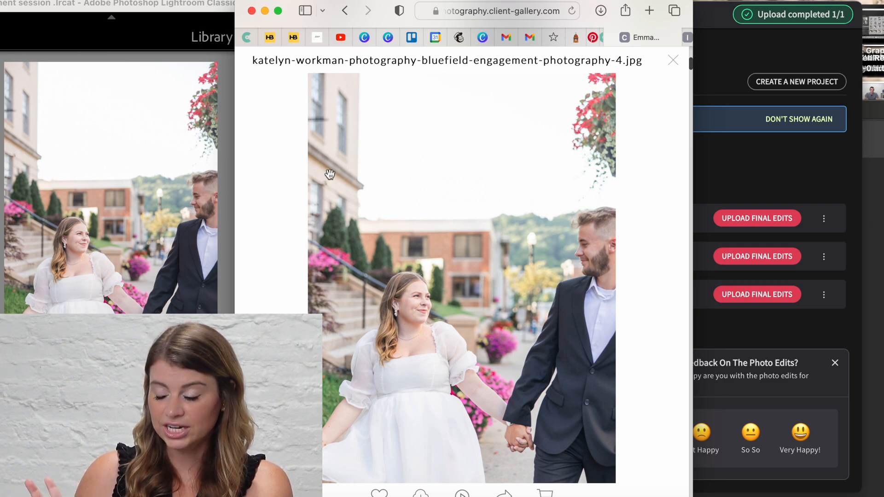
Switch back to Lightroom Classic, return to the Library grid and enlarge the window to fill the screen.
{"action": "left_click", "coordinate": [218, 114]}
{"action": "left_click", "coordinate": [214, 40]}
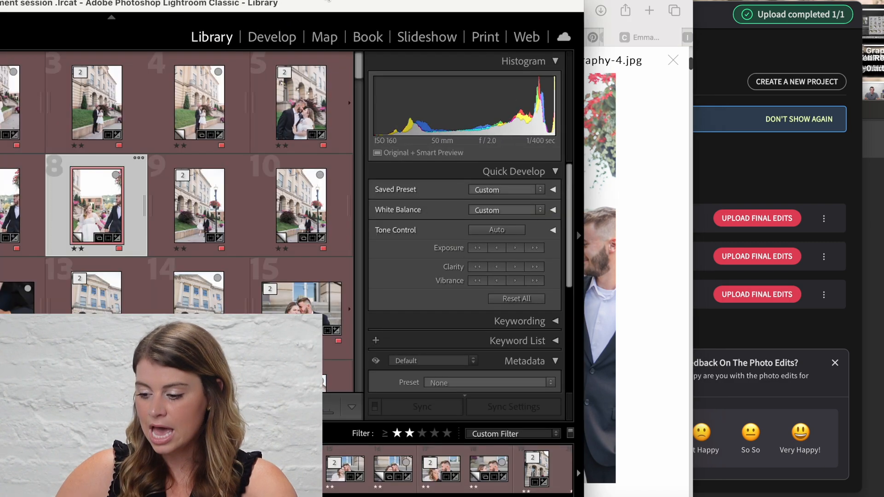
{"action": "double_click", "coordinate": [300, 8]}
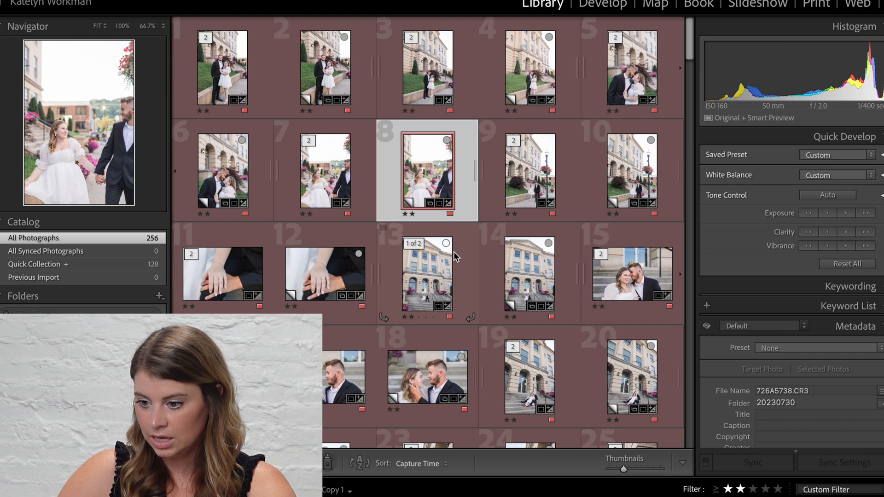
Open the photo of the couple leaning on the brick archway in Develop, and set Blacks to +70, Shadows to +57 and Temp to 6,153.
{"action": "scroll", "coordinate": [514, 286], "scroll_direction": "down", "scroll_amount": 10}
{"action": "scroll", "coordinate": [454, 252], "scroll_direction": "up", "scroll_amount": 5}
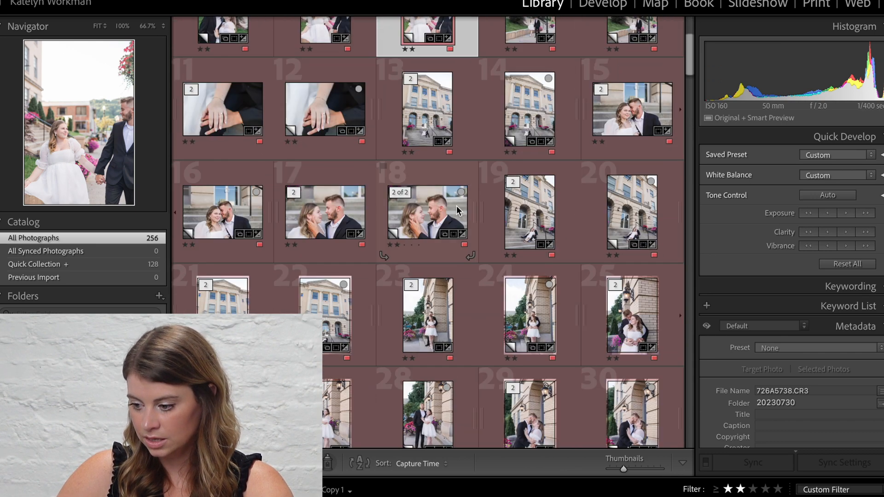
{"action": "left_click", "coordinate": [429, 318]}
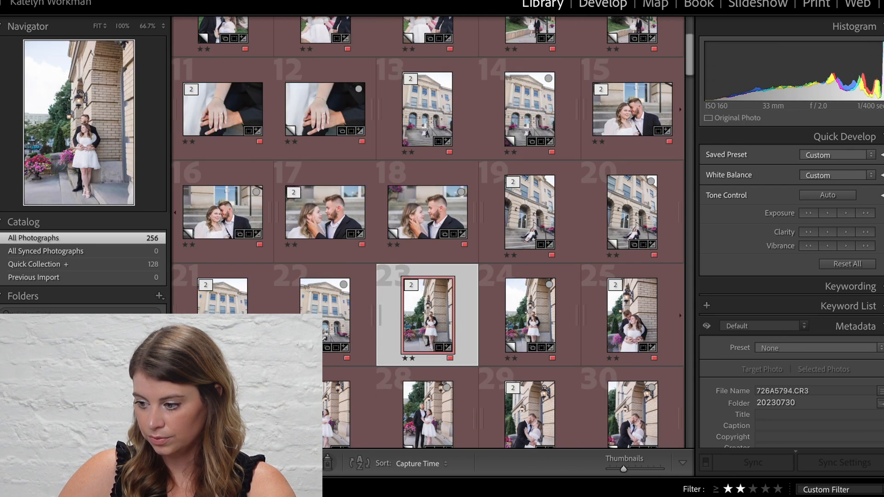
{"action": "left_click", "coordinate": [598, 4]}
{"action": "left_click_drag", "start_coordinate": [825, 327], "coordinate": [827, 302]}
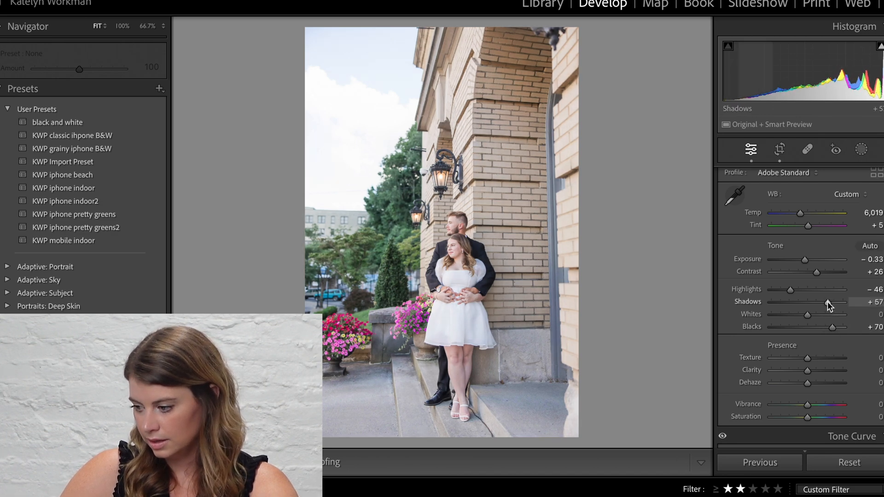
{"action": "left_click_drag", "start_coordinate": [801, 213], "coordinate": [802, 212]}
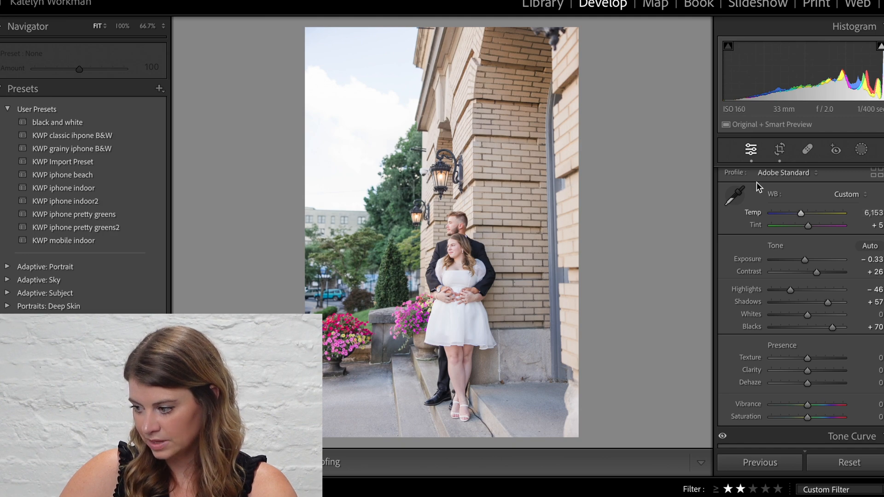
Return to the Library grid and preview the vertical photo of the couple embracing under the theater marquee.
{"action": "left_click", "coordinate": [545, 5]}
{"action": "scroll", "coordinate": [521, 207], "scroll_direction": "down", "scroll_amount": 10}
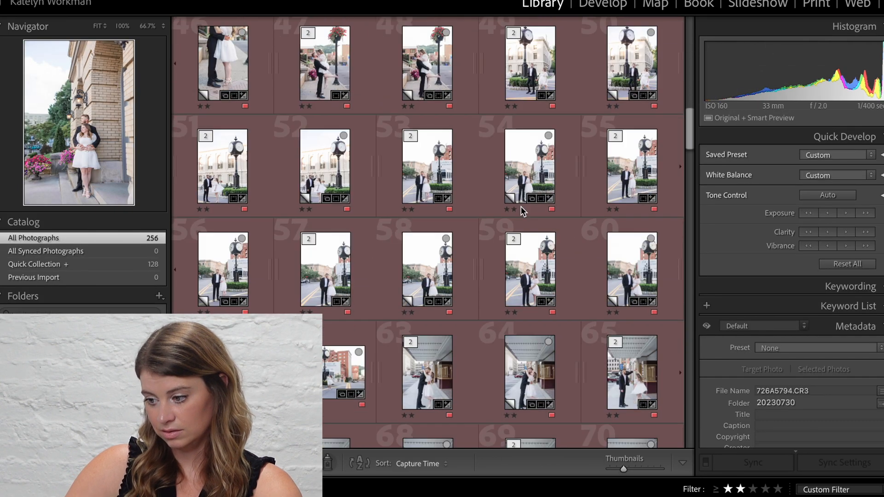
{"action": "scroll", "coordinate": [521, 206], "scroll_direction": "down", "scroll_amount": 5}
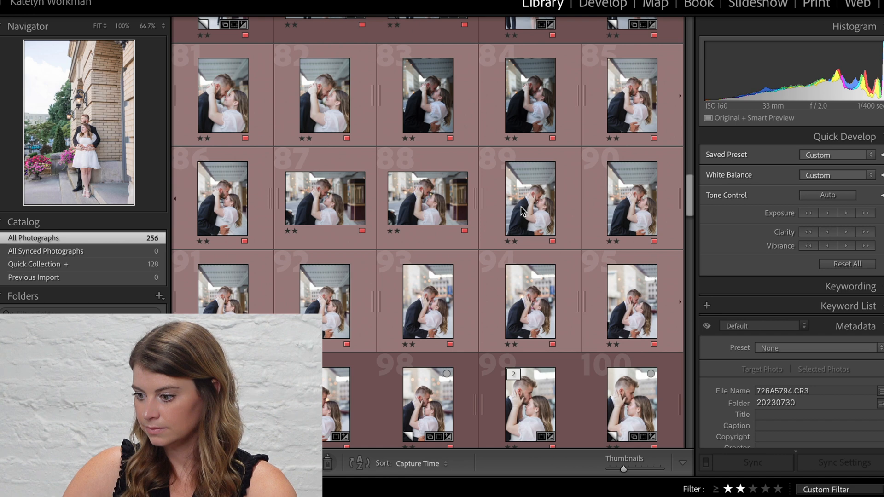
{"action": "left_click", "coordinate": [427, 105]}
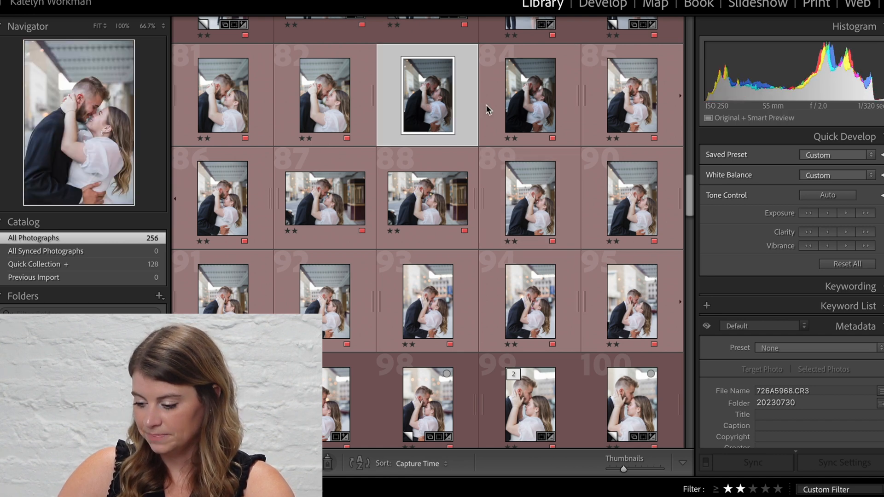
{"action": "key", "text": "ctrl+apostrophe"}
{"action": "key", "text": "s"}
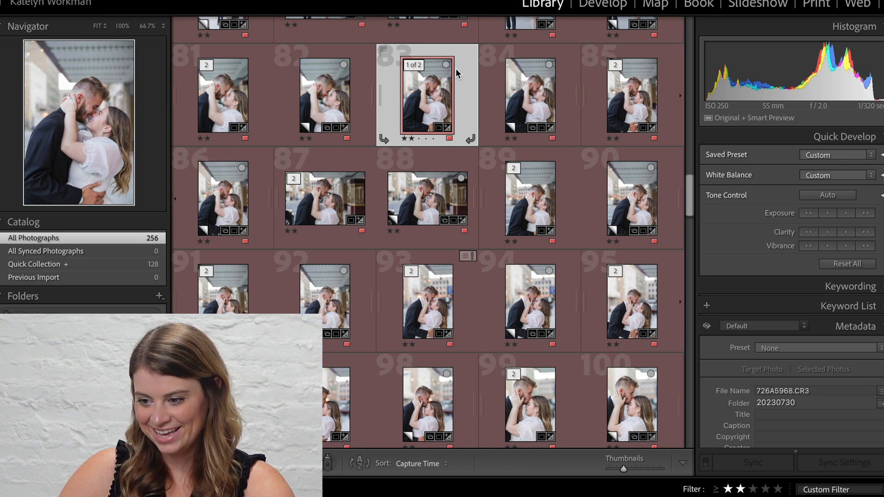
Find the engagement ring close-ups in the grid and preview the horizontal shot, its virtual copy and the vertical ring shot on white fabric.
{"action": "scroll", "coordinate": [474, 269], "scroll_direction": "down", "scroll_amount": 5}
{"action": "scroll", "coordinate": [473, 266], "scroll_direction": "down", "scroll_amount": 8}
{"action": "scroll", "coordinate": [470, 266], "scroll_direction": "down", "scroll_amount": 4}
{"action": "scroll", "coordinate": [471, 267], "scroll_direction": "up", "scroll_amount": 6}
{"action": "scroll", "coordinate": [460, 304], "scroll_direction": "down", "scroll_amount": 2}
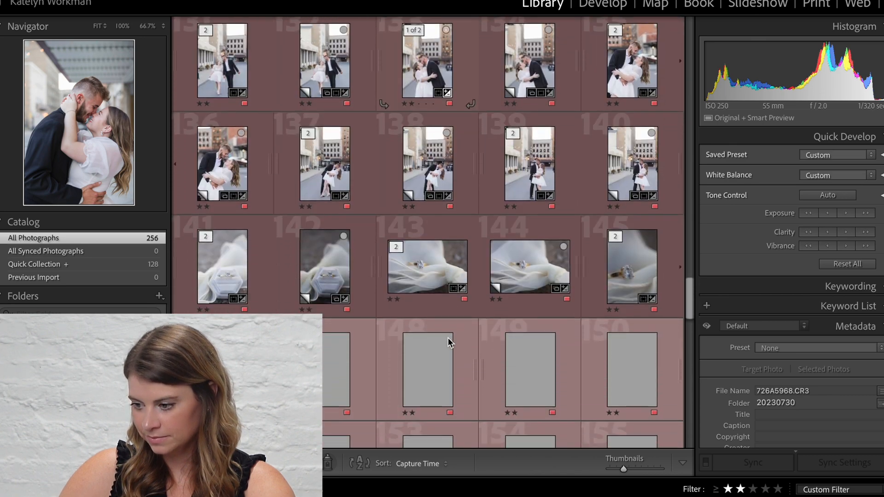
{"action": "left_click", "coordinate": [428, 274]}
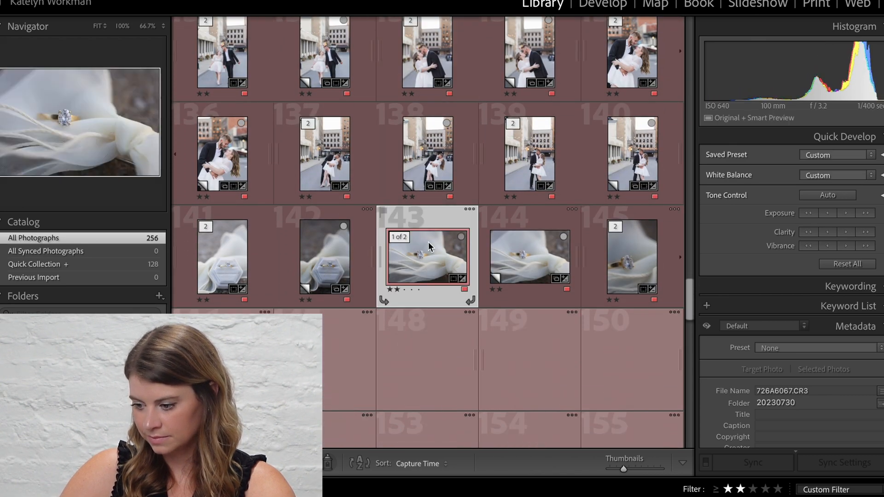
{"action": "left_click", "coordinate": [574, 302]}
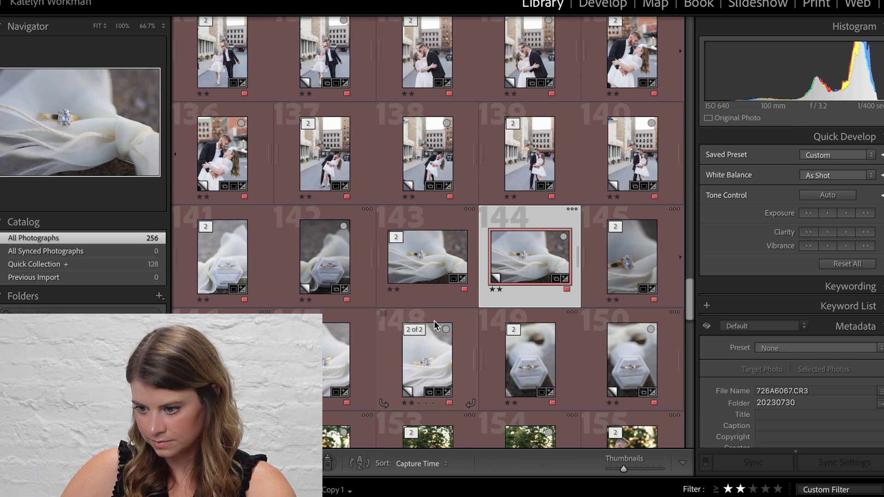
{"action": "left_click", "coordinate": [430, 364]}
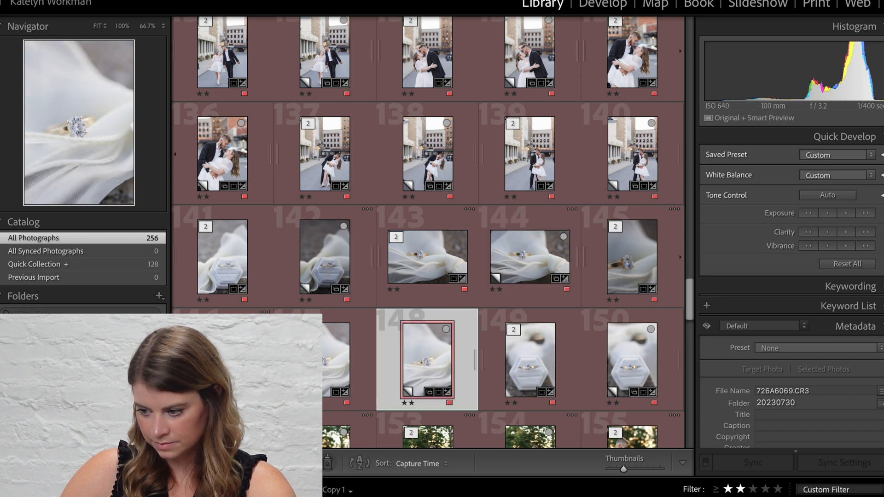
{"action": "left_click", "coordinate": [601, 4]}
{"action": "left_click", "coordinate": [550, 4]}
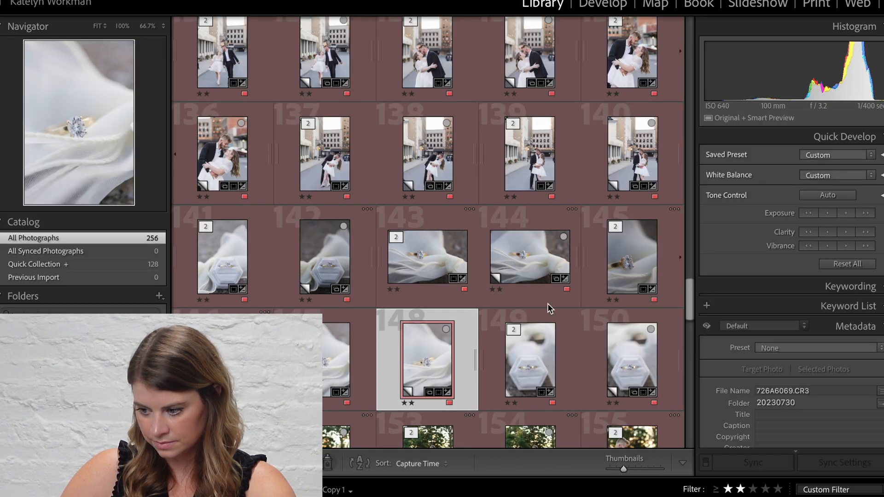
Move on to the outdoor portraits in white outfits and preview the vertical photo of the couple embracing in the field.
{"action": "scroll", "coordinate": [548, 309], "scroll_direction": "down", "scroll_amount": 10}
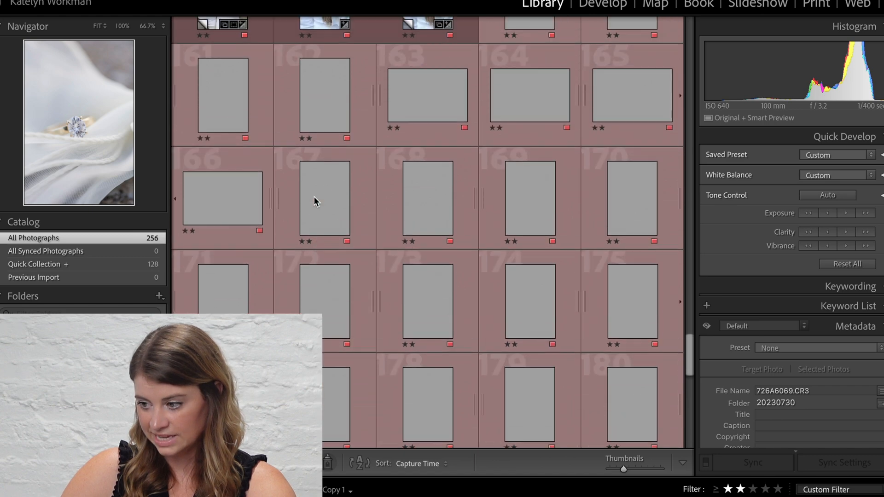
{"action": "scroll", "coordinate": [314, 202], "scroll_direction": "up", "scroll_amount": 5}
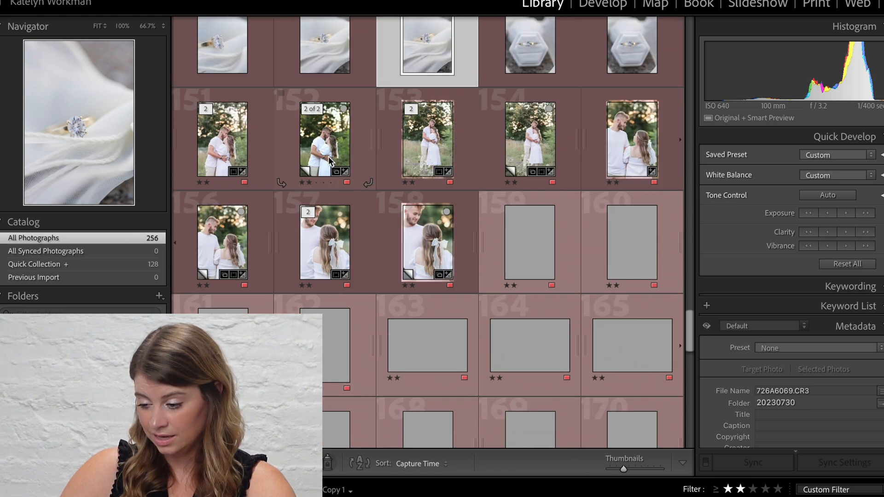
{"action": "left_click", "coordinate": [328, 156]}
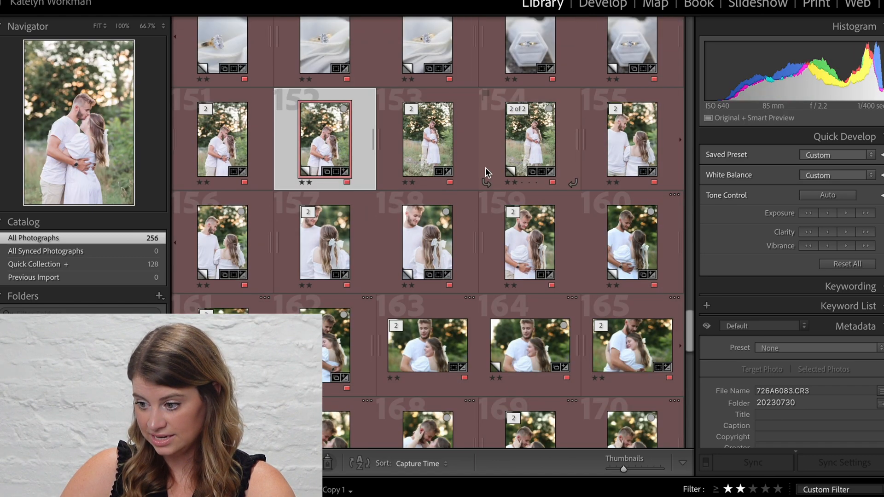
Open the photo showing the woman's white hair bow from behind in Develop, and set Temp to 7,673 and Shadows to +57.
{"action": "left_click", "coordinate": [312, 244]}
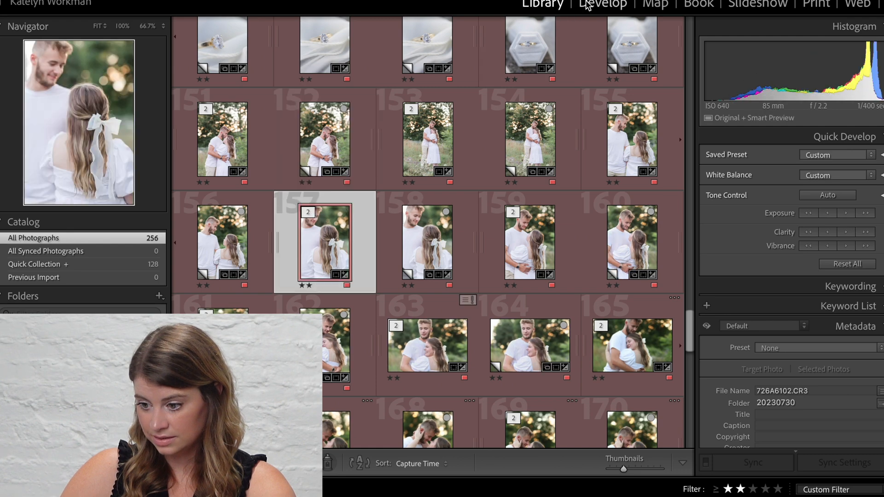
{"action": "left_click", "coordinate": [588, 5]}
{"action": "left_click_drag", "start_coordinate": [806, 213], "coordinate": [812, 214]}
{"action": "left_click_drag", "start_coordinate": [814, 216], "coordinate": [814, 216]}
{"action": "left_click_drag", "start_coordinate": [824, 302], "coordinate": [828, 300]}
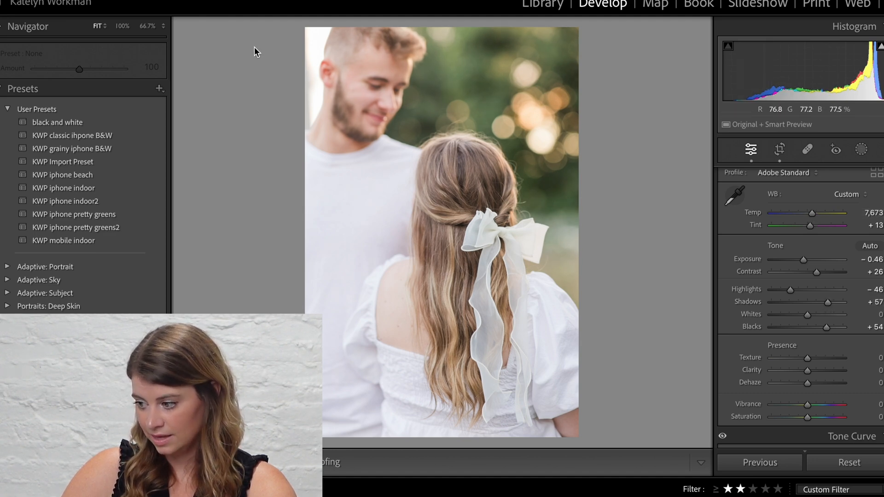
Take Lightroom out of its full-screen size and switch to the client gallery in the browser.
{"action": "left_click", "coordinate": [6, 3]}
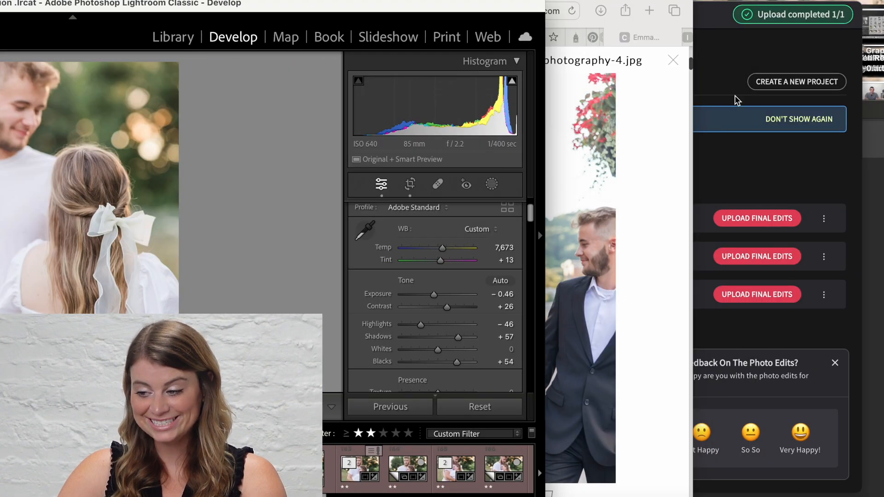
{"action": "left_click", "coordinate": [639, 134]}
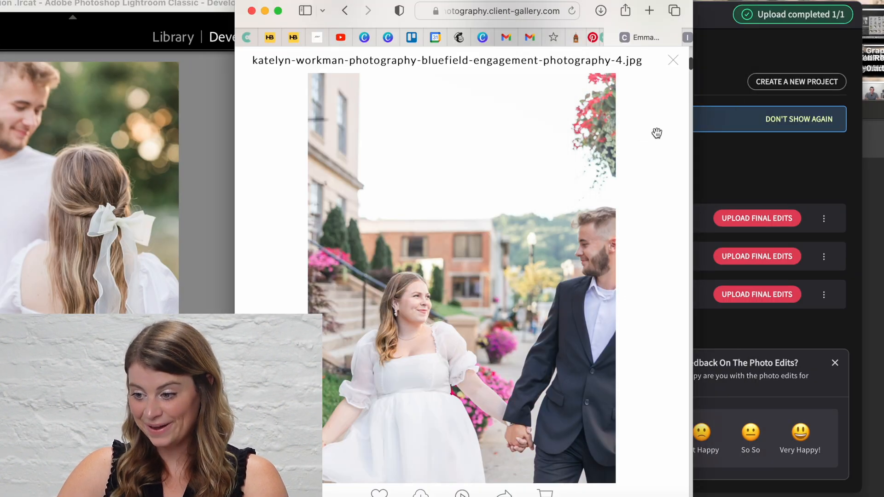